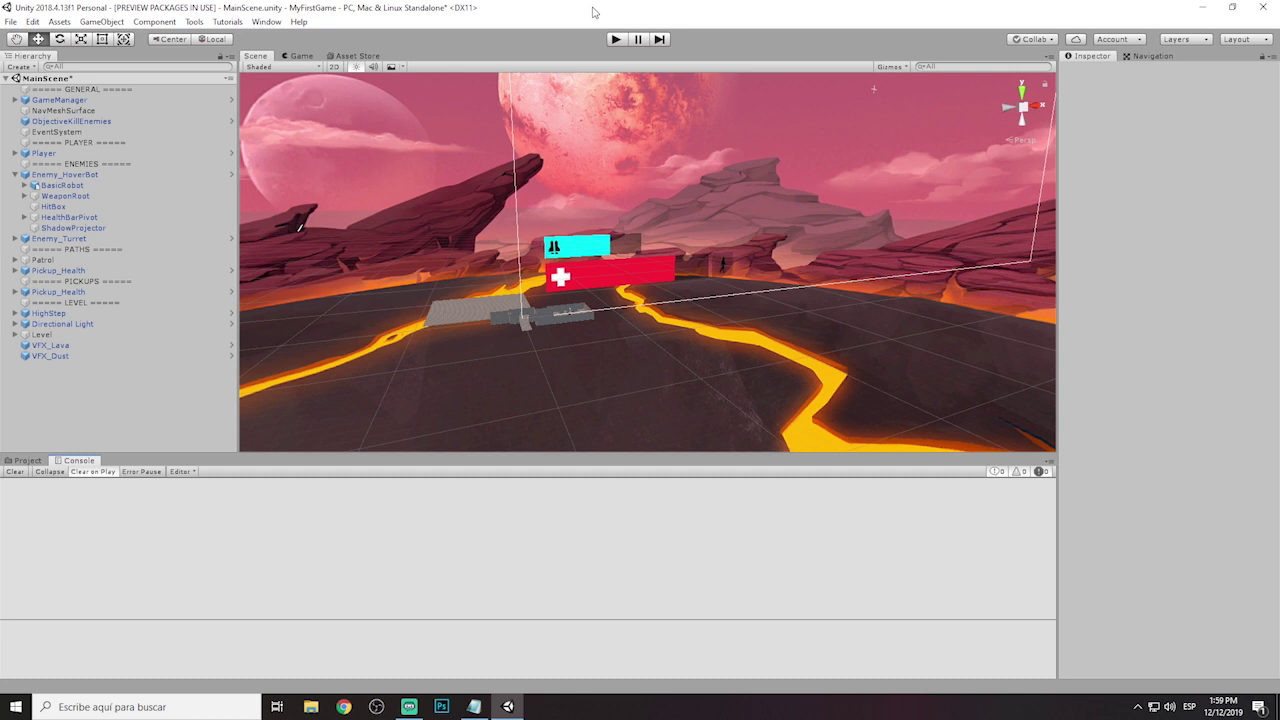
Frame Enemy_HoverBot's BasicRobot in the Scene view.
{"action": "scroll", "coordinate": [557, 338], "scroll_direction": "up", "scroll_amount": 2}
{"action": "mouse_move", "coordinate": [527, 326]}
{"action": "right_mouse_down"}
{"action": "mouse_move", "coordinate": [615, 254]}
{"action": "mouse_move", "coordinate": [584, 259]}
{"action": "mouse_move", "coordinate": [598, 222]}
{"action": "right_mouse_up"}
{"action": "double_click", "coordinate": [122, 190]}
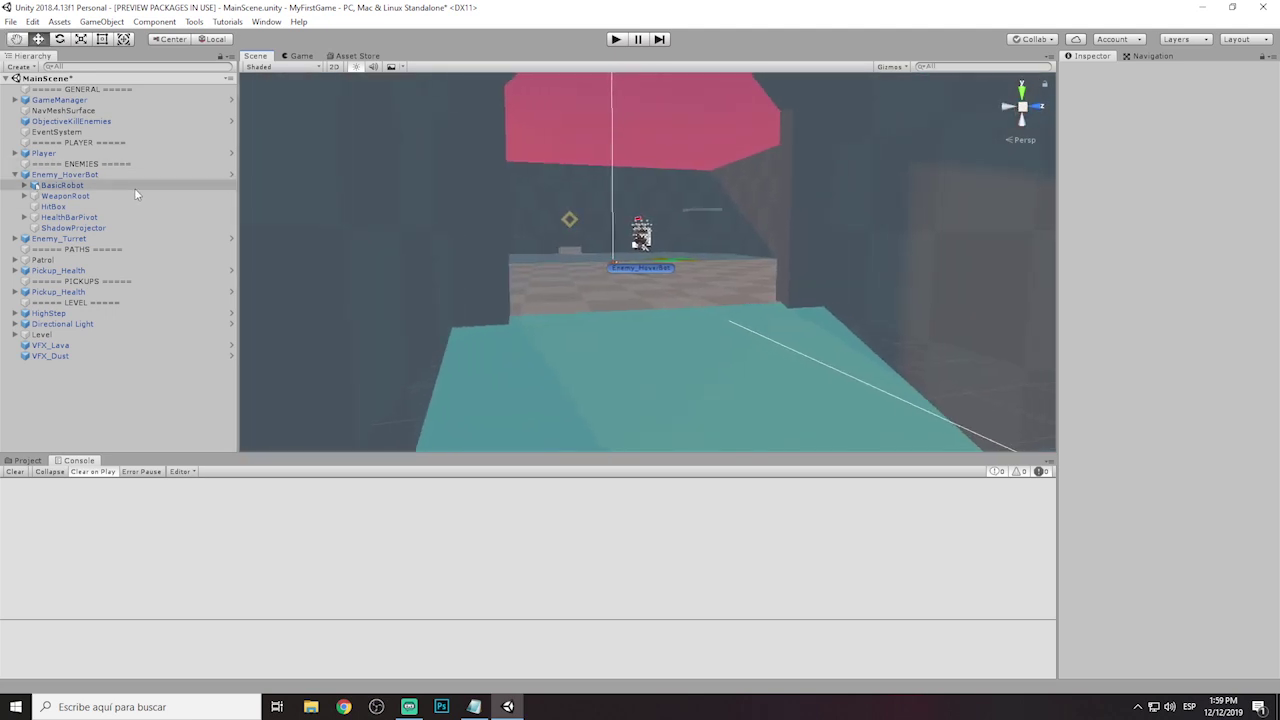
Fly closer to the HoverBot, look up at the sky above the Player, then head toward the brown wall.
{"action": "mouse_move", "coordinate": [523, 248]}
{"action": "right_mouse_down"}
{"action": "mouse_move", "coordinate": [568, 287]}
{"action": "mouse_move", "coordinate": [498, 442]}
{"action": "mouse_move", "coordinate": [465, 246]}
{"action": "right_mouse_up"}
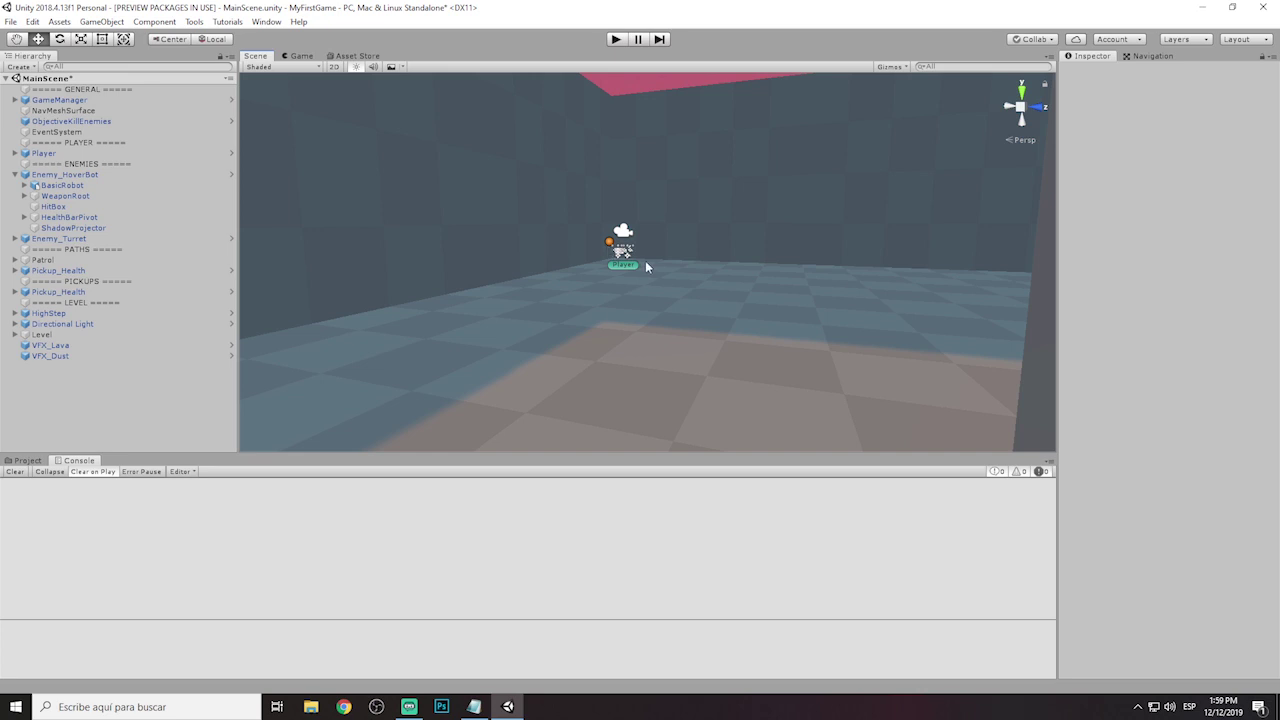
{"action": "scroll", "coordinate": [601, 246], "scroll_direction": "up", "scroll_amount": 5}
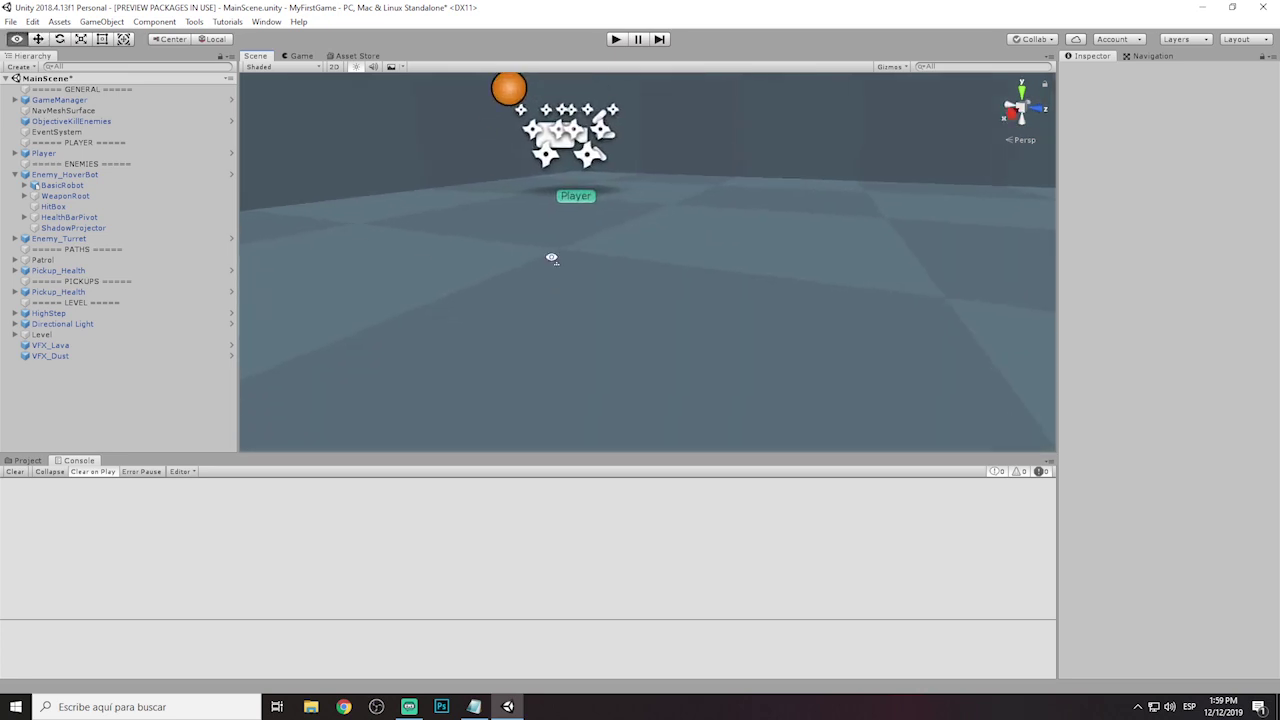
{"action": "right_click_drag", "start_coordinate": [613, 255], "coordinate": [540, 126]}
{"action": "scroll", "coordinate": [578, 350], "scroll_direction": "up", "scroll_amount": 2}
{"action": "scroll", "coordinate": [578, 350], "scroll_direction": "down", "scroll_amount": 3}
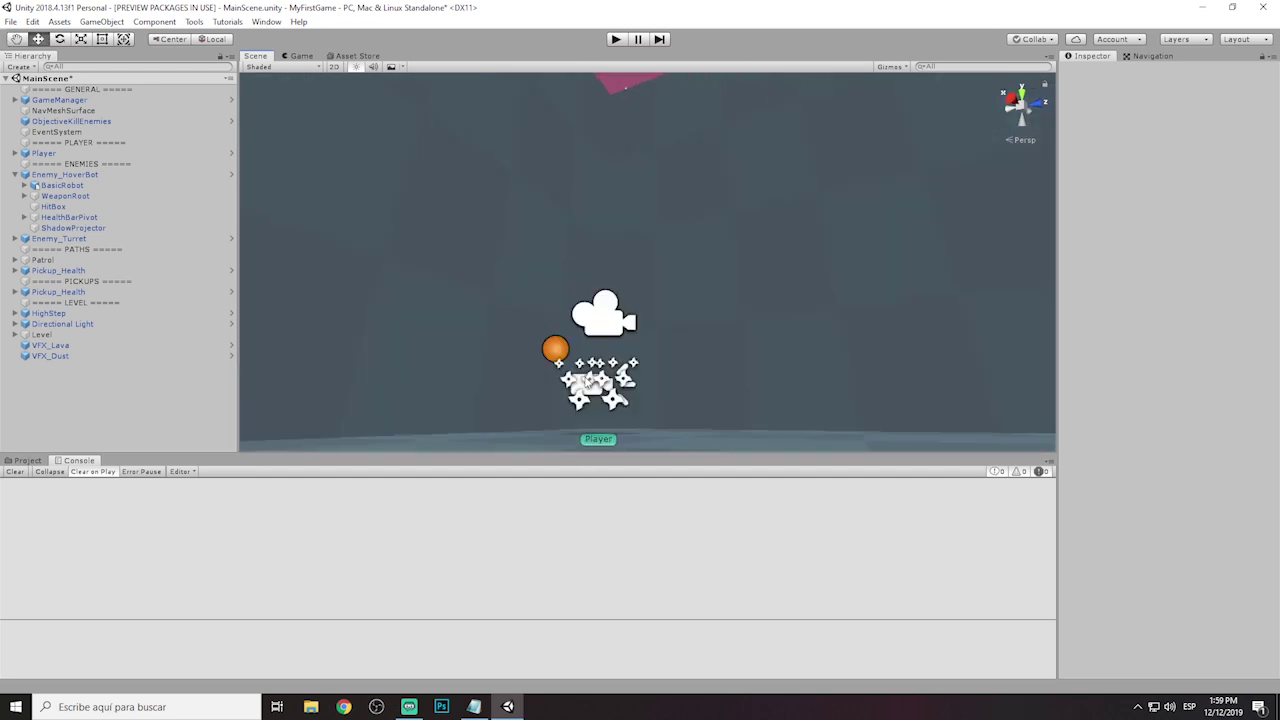
{"action": "mouse_move", "coordinate": [934, 337]}
{"action": "right_mouse_down"}
{"action": "mouse_move", "coordinate": [436, 397]}
{"action": "mouse_move", "coordinate": [537, 322]}
{"action": "mouse_move", "coordinate": [815, 320]}
{"action": "right_mouse_up"}
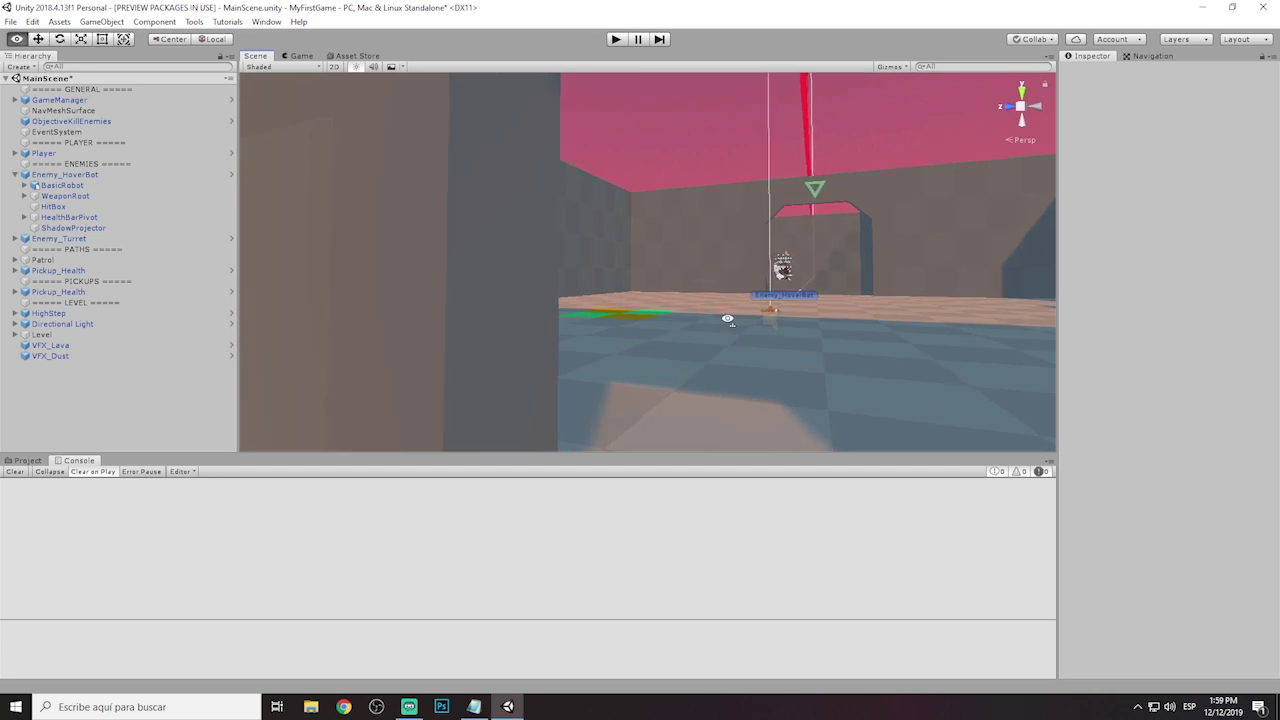
Turn back toward the HoverBot, then pull away to see the whole room.
{"action": "scroll", "coordinate": [625, 296], "scroll_direction": "up", "scroll_amount": 2}
{"action": "scroll", "coordinate": [625, 296], "scroll_direction": "up", "scroll_amount": 2}
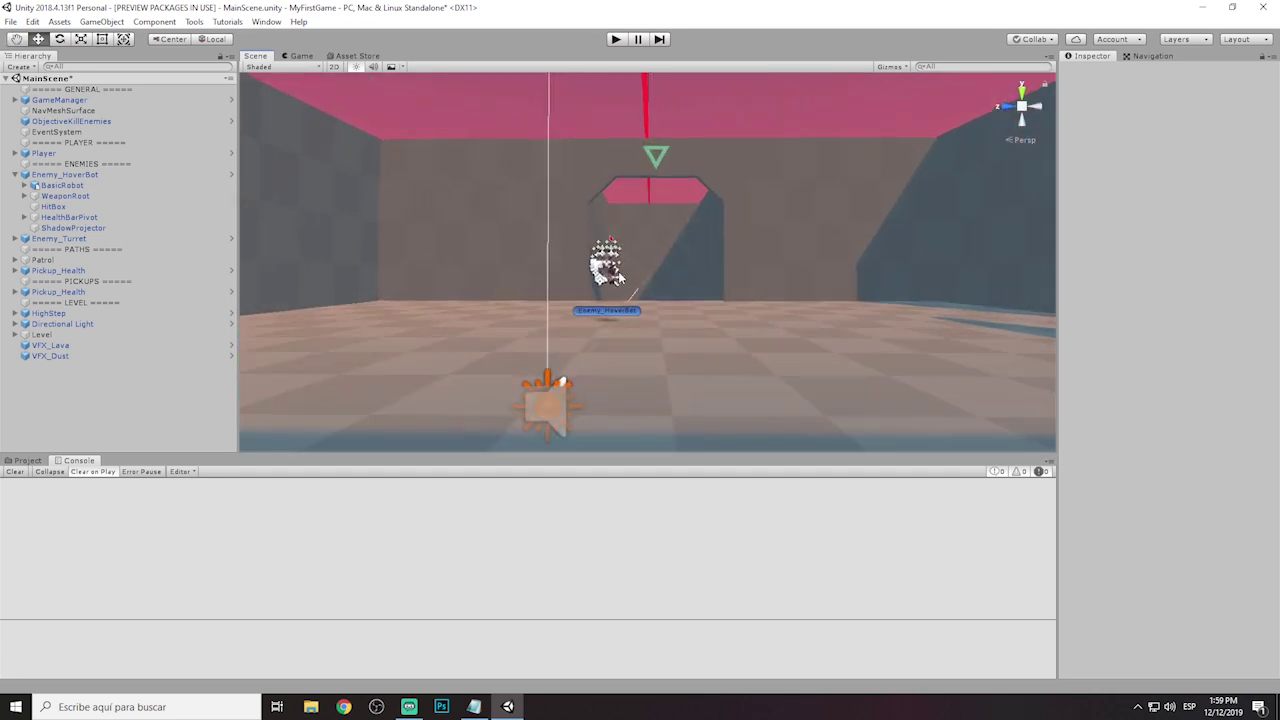
{"action": "scroll", "coordinate": [625, 296], "scroll_direction": "up", "scroll_amount": 2}
{"action": "scroll", "coordinate": [625, 296], "scroll_direction": "up", "scroll_amount": 2}
{"action": "right_click_drag", "start_coordinate": [625, 295], "coordinate": [251, 303]}
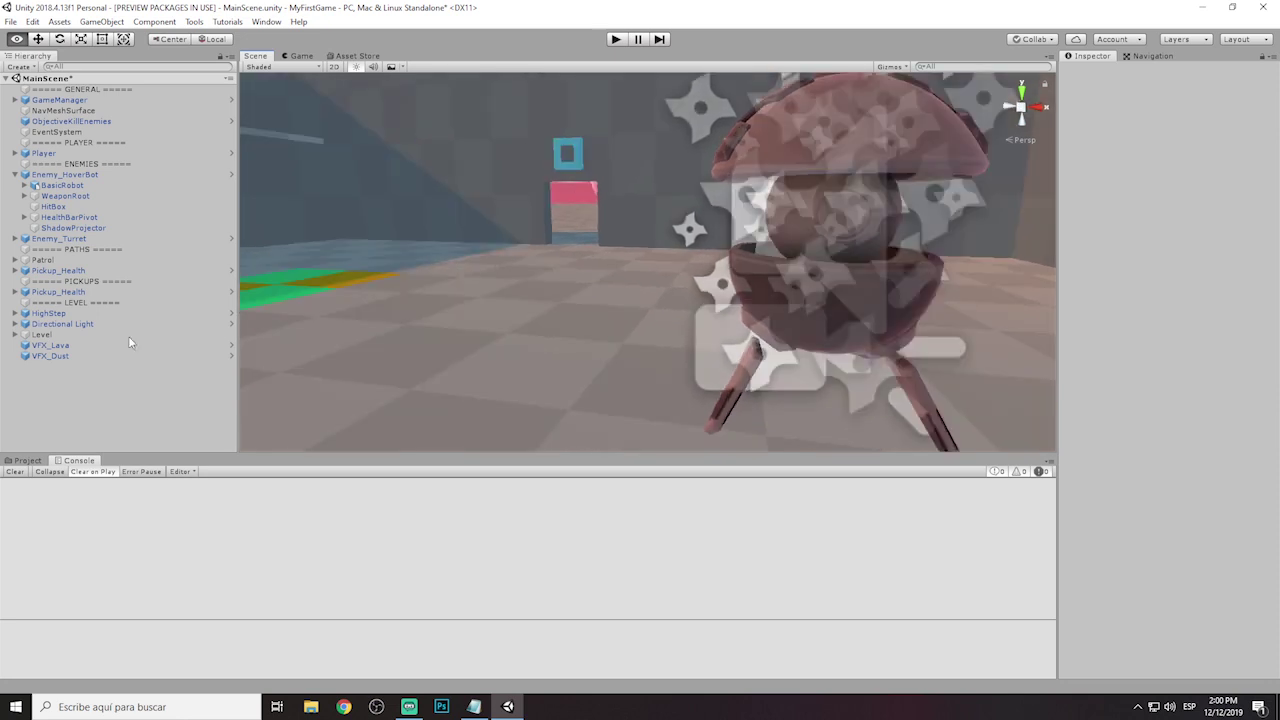
{"action": "mouse_move", "coordinate": [251, 303]}
{"action": "right_mouse_down"}
{"action": "mouse_move", "coordinate": [1245, 335]}
{"action": "mouse_move", "coordinate": [857, 305]}
{"action": "right_mouse_up"}
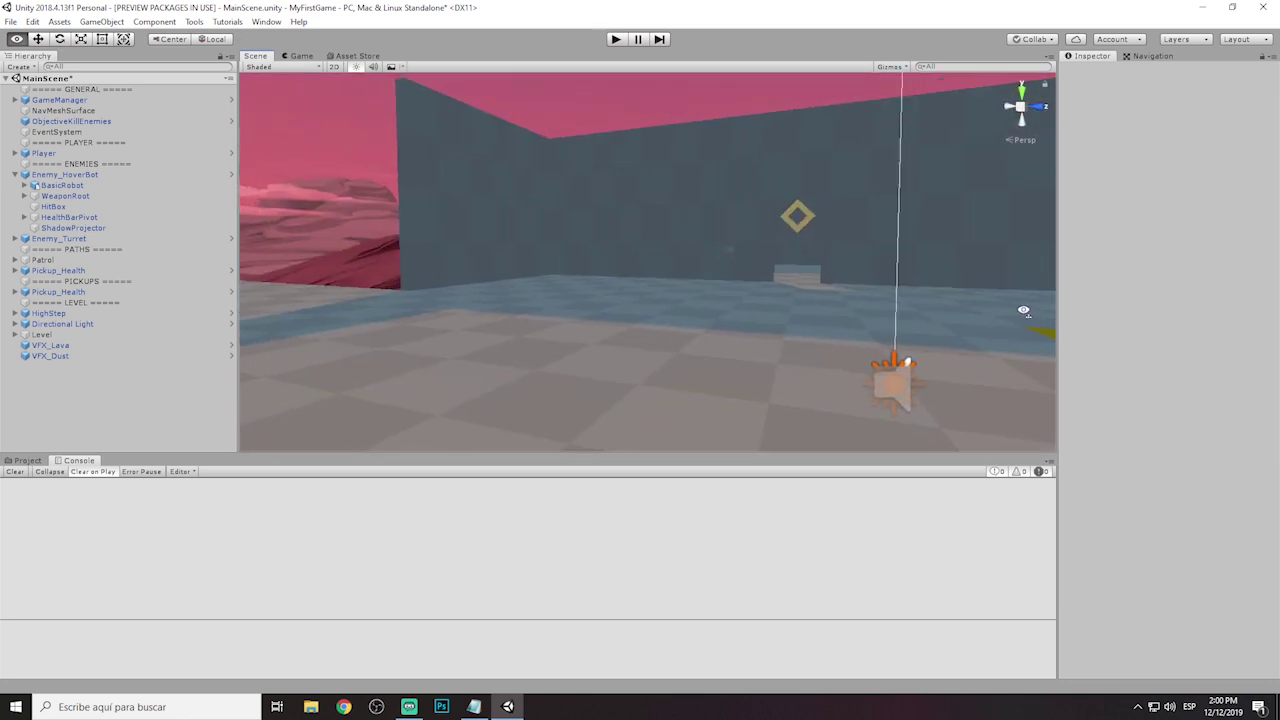
{"action": "right_click_drag", "start_coordinate": [857, 305], "coordinate": [780, 266]}
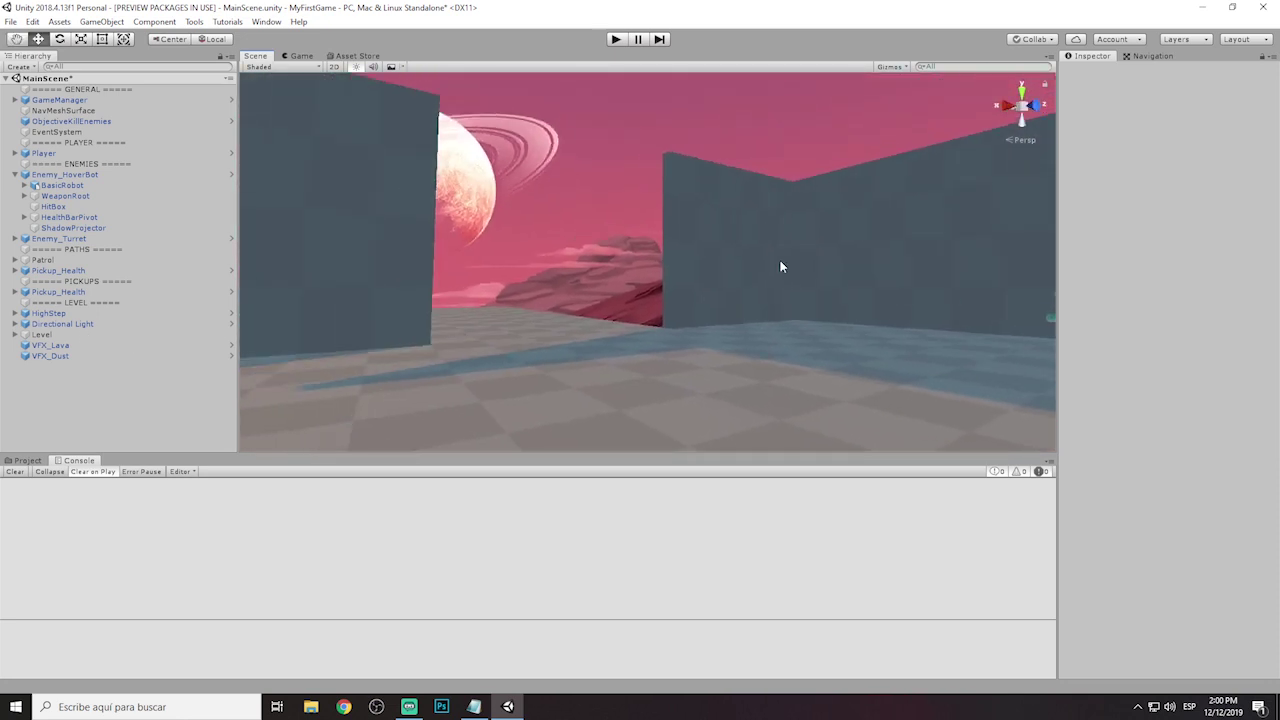
Select the Room_Medium wall and back away to show the checkered room and HoverBot.
{"action": "left_click", "coordinate": [721, 252]}
{"action": "right_click_drag", "start_coordinate": [849, 286], "coordinate": [516, 273]}
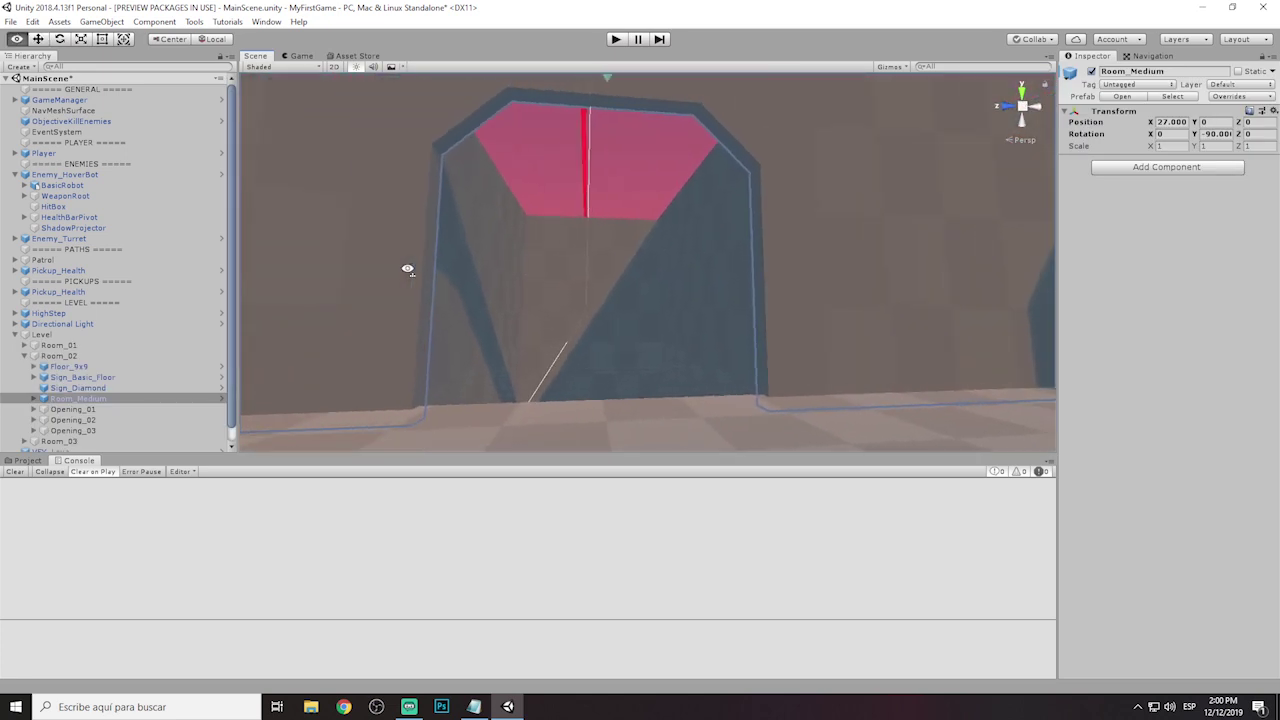
{"action": "mouse_move", "coordinate": [516, 273]}
{"action": "right_mouse_down"}
{"action": "mouse_move", "coordinate": [1218, 294]}
{"action": "mouse_move", "coordinate": [888, 341]}
{"action": "mouse_move", "coordinate": [551, 329]}
{"action": "mouse_move", "coordinate": [571, 309]}
{"action": "right_mouse_up"}
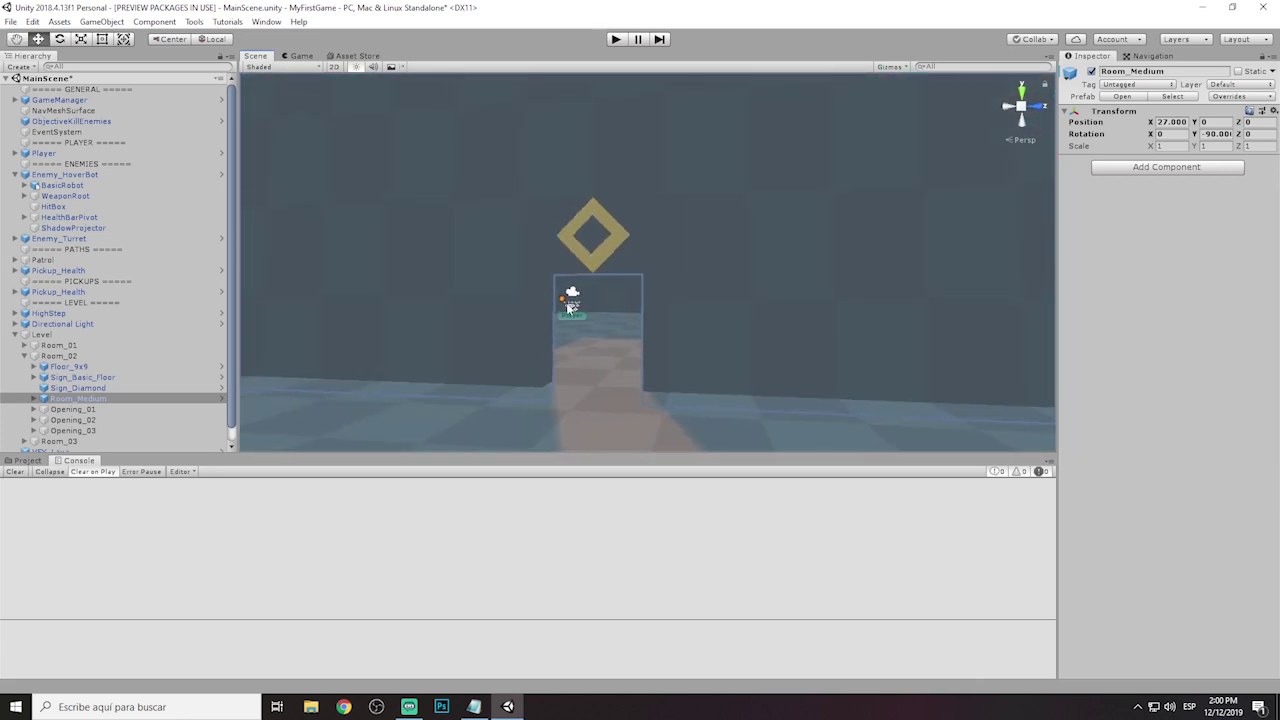
Select the Player, fly around toward the corridor and pink sky, then reselect Room_Medium.
{"action": "left_click", "coordinate": [571, 309]}
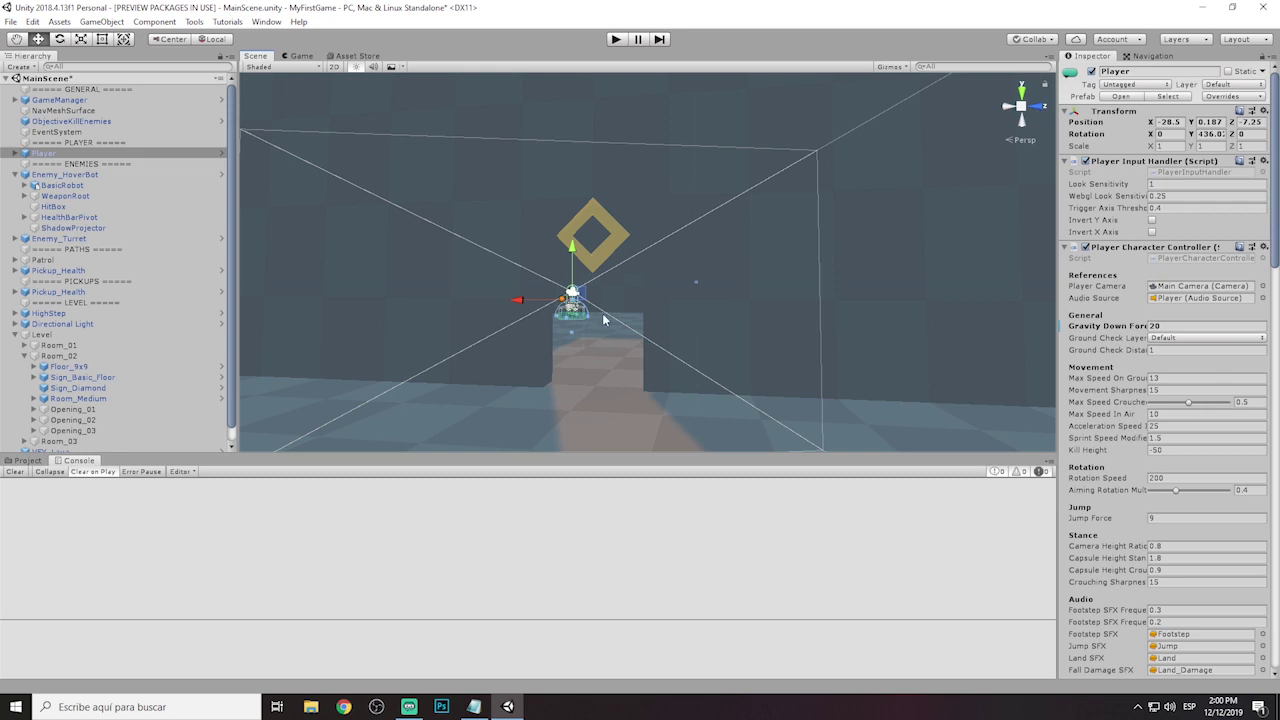
{"action": "mouse_move", "coordinate": [615, 320]}
{"action": "right_mouse_down"}
{"action": "mouse_move", "coordinate": [617, 235]}
{"action": "mouse_move", "coordinate": [1274, 453]}
{"action": "mouse_move", "coordinate": [308, 490]}
{"action": "right_mouse_up"}
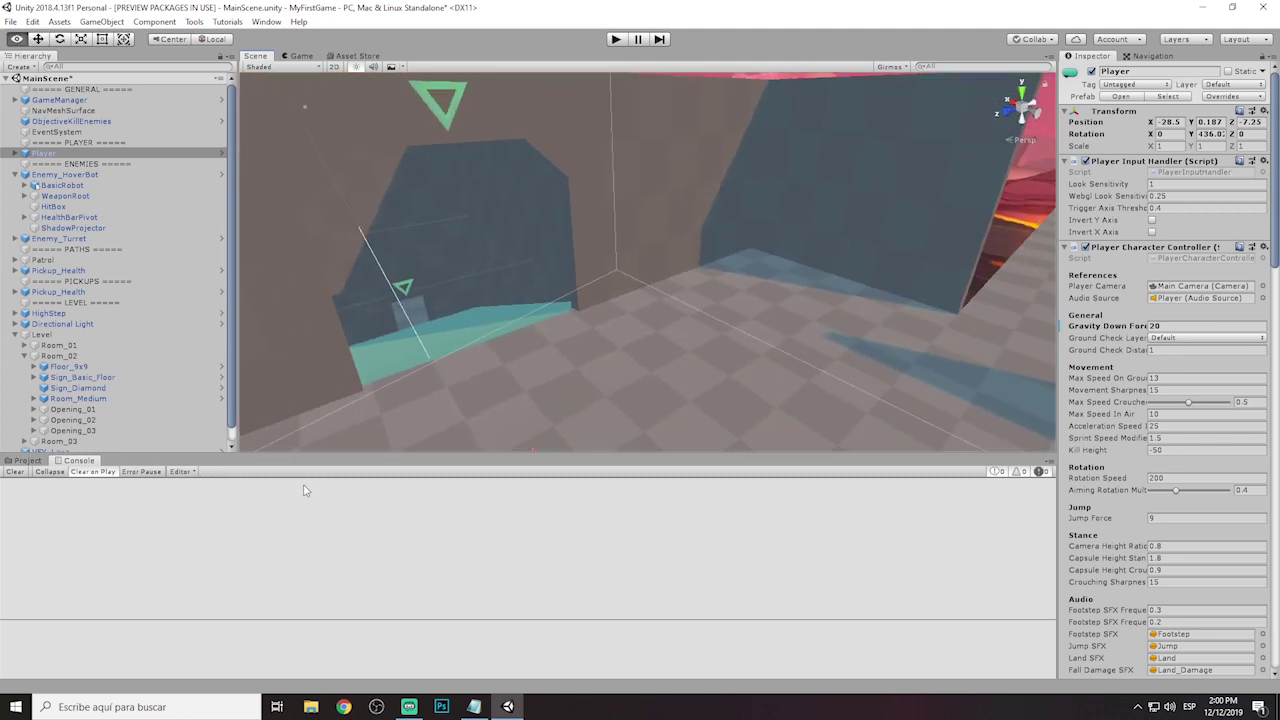
{"action": "right_click_drag", "start_coordinate": [308, 490], "coordinate": [504, 453]}
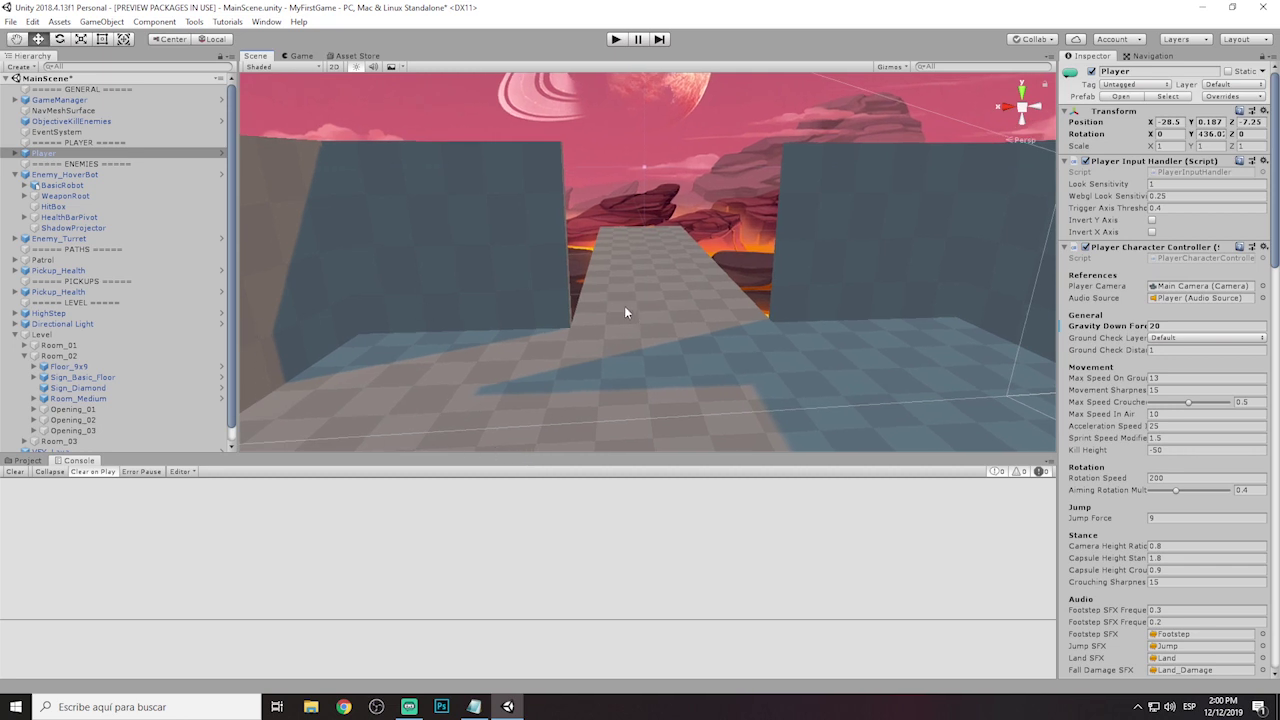
{"action": "mouse_move", "coordinate": [625, 311]}
{"action": "right_mouse_down"}
{"action": "mouse_move", "coordinate": [813, 281]}
{"action": "mouse_move", "coordinate": [1232, 313]}
{"action": "mouse_move", "coordinate": [1147, 313]}
{"action": "right_mouse_up"}
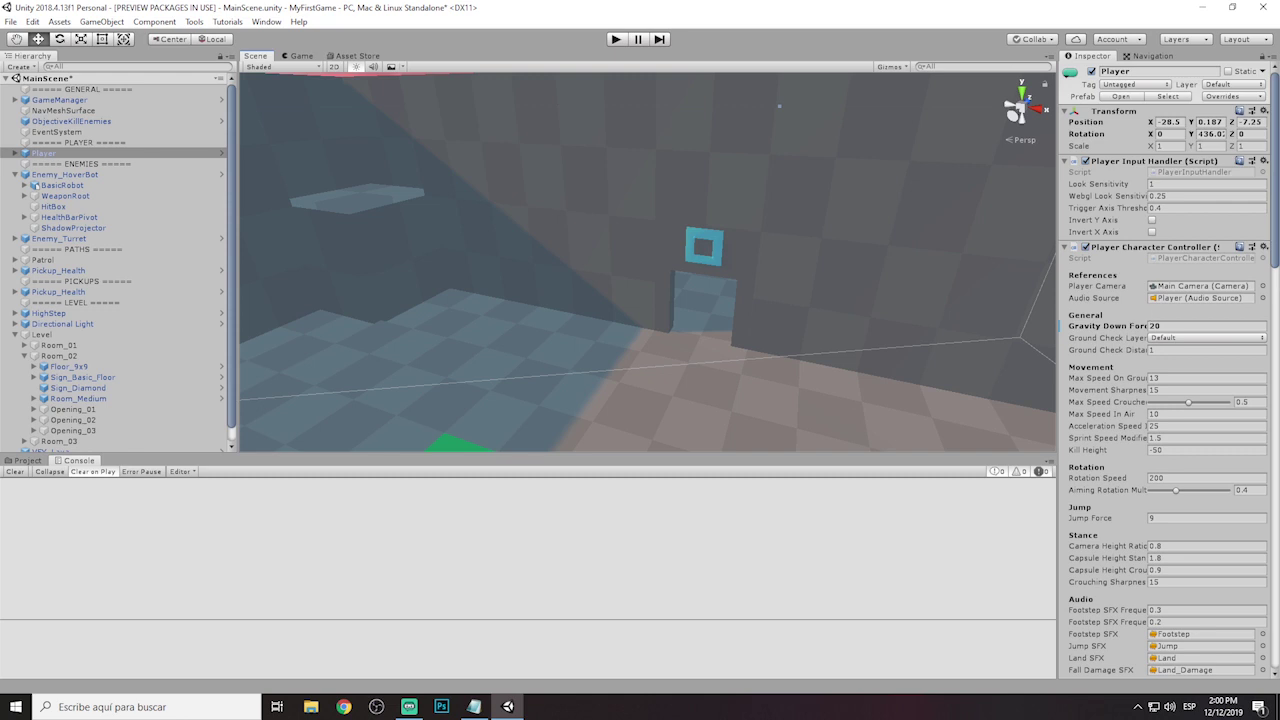
{"action": "left_click", "coordinate": [684, 273]}
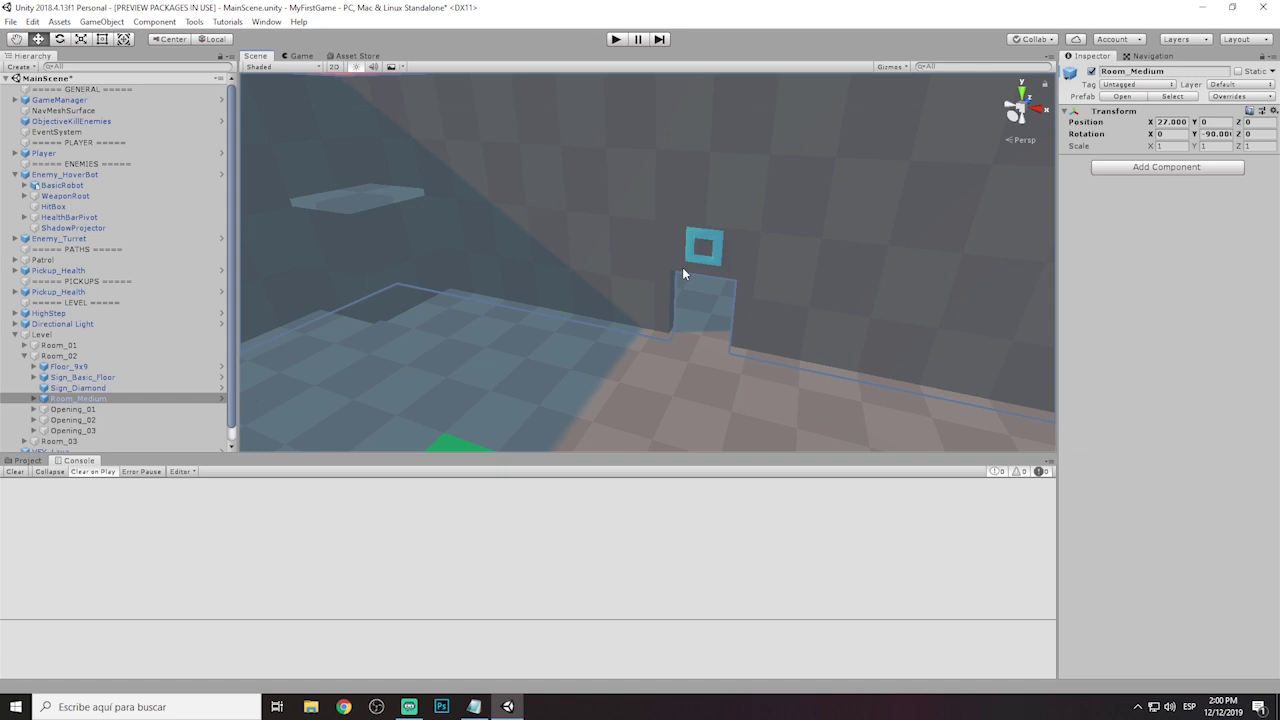
Fly past the cyan diamond sign and pull back to frame the Player under the pink ceiling.
{"action": "right_click_drag", "start_coordinate": [350, 279], "coordinate": [141, 264]}
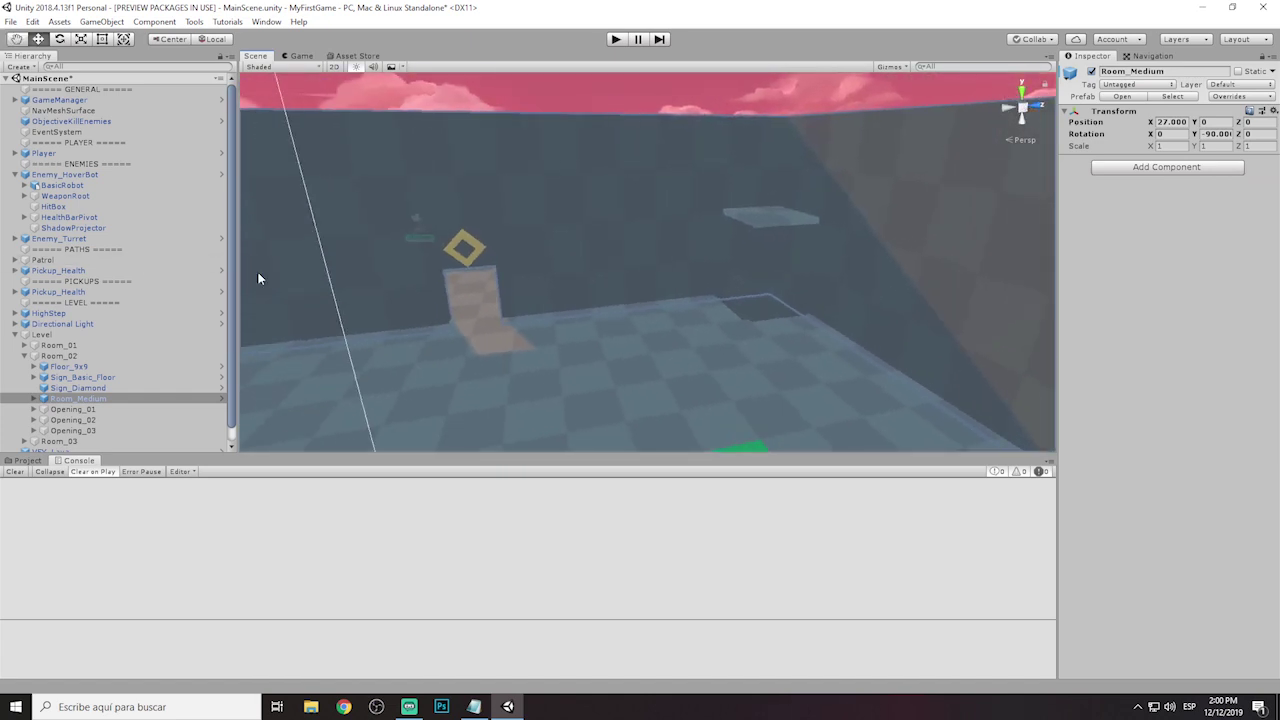
{"action": "right_click_drag", "start_coordinate": [257, 271], "coordinate": [476, 275]}
{"action": "scroll", "coordinate": [482, 287], "scroll_direction": "up", "scroll_amount": 10}
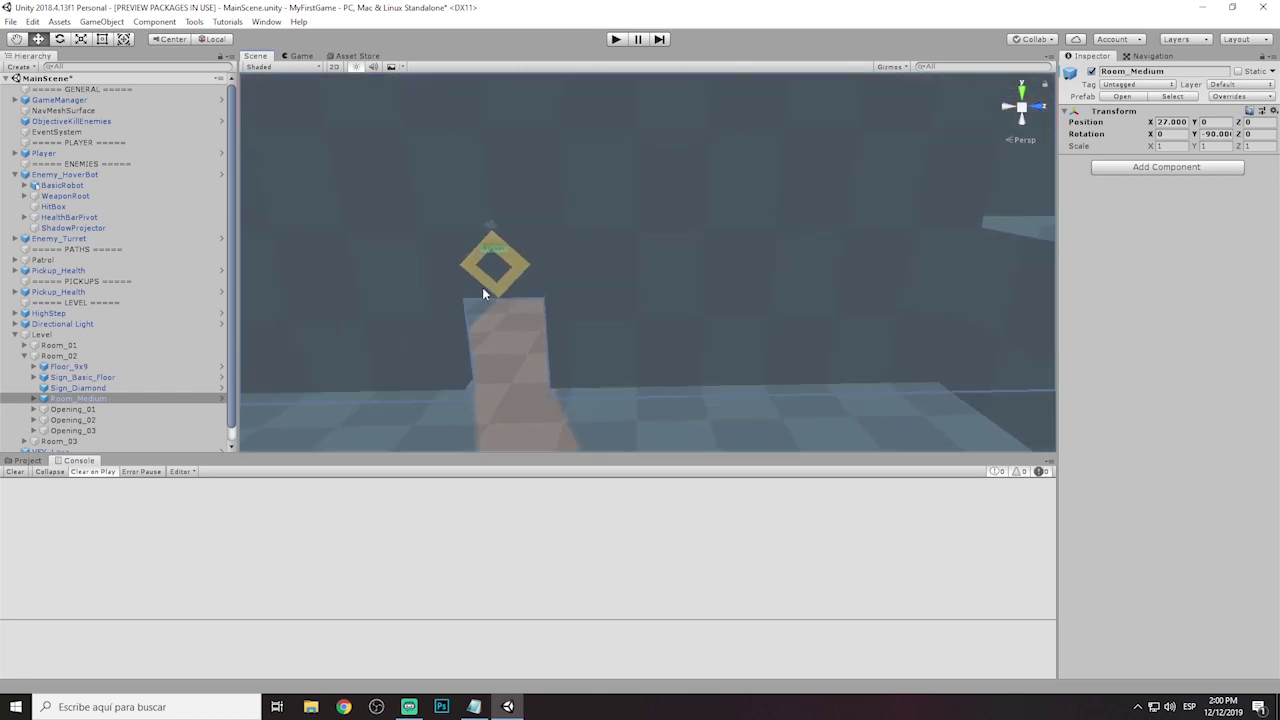
{"action": "scroll", "coordinate": [611, 239], "scroll_direction": "down", "scroll_amount": 5}
{"action": "scroll", "coordinate": [611, 239], "scroll_direction": "down", "scroll_amount": 3}
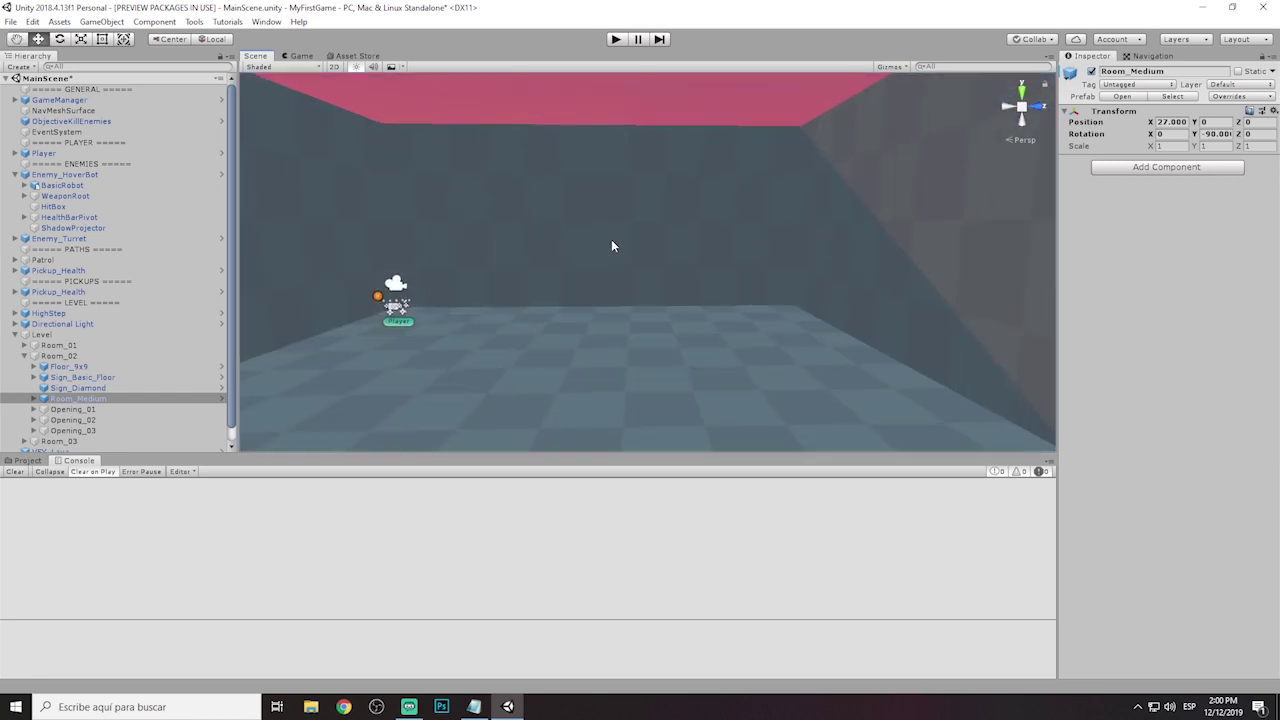
{"action": "right_click_drag", "start_coordinate": [610, 240], "coordinate": [476, 288]}
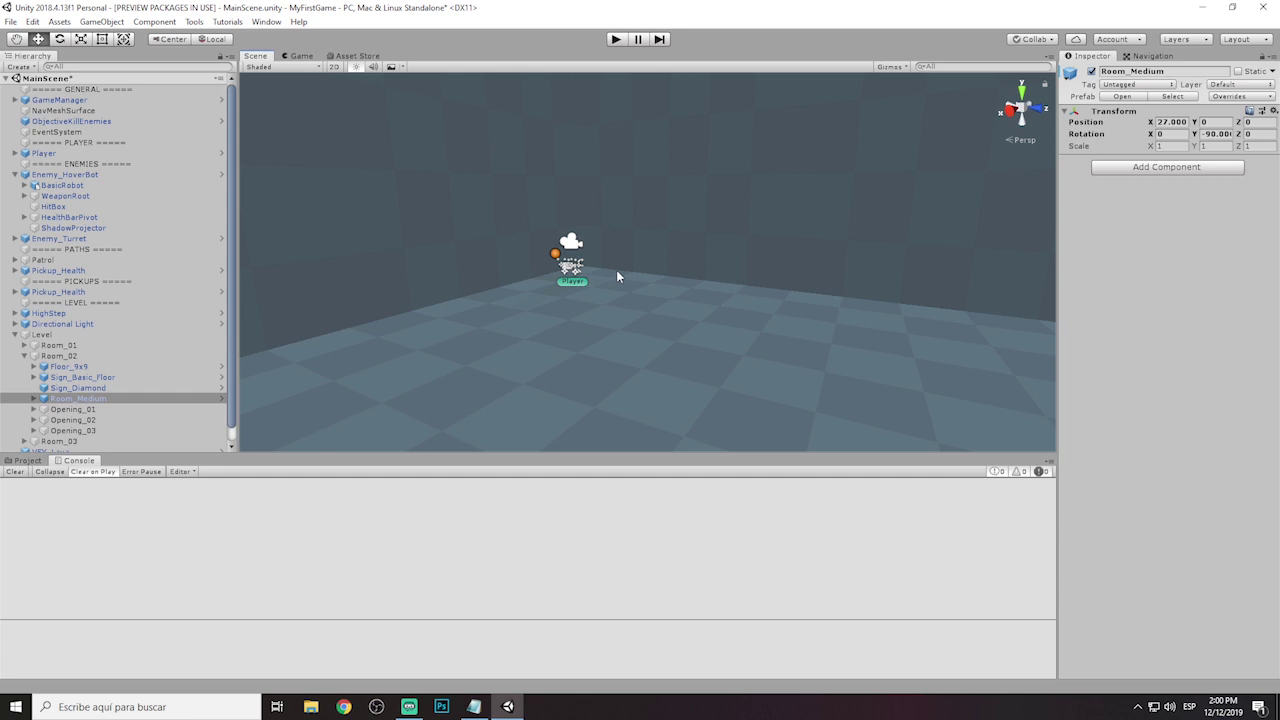
{"action": "right_click_drag", "start_coordinate": [617, 277], "coordinate": [612, 244]}
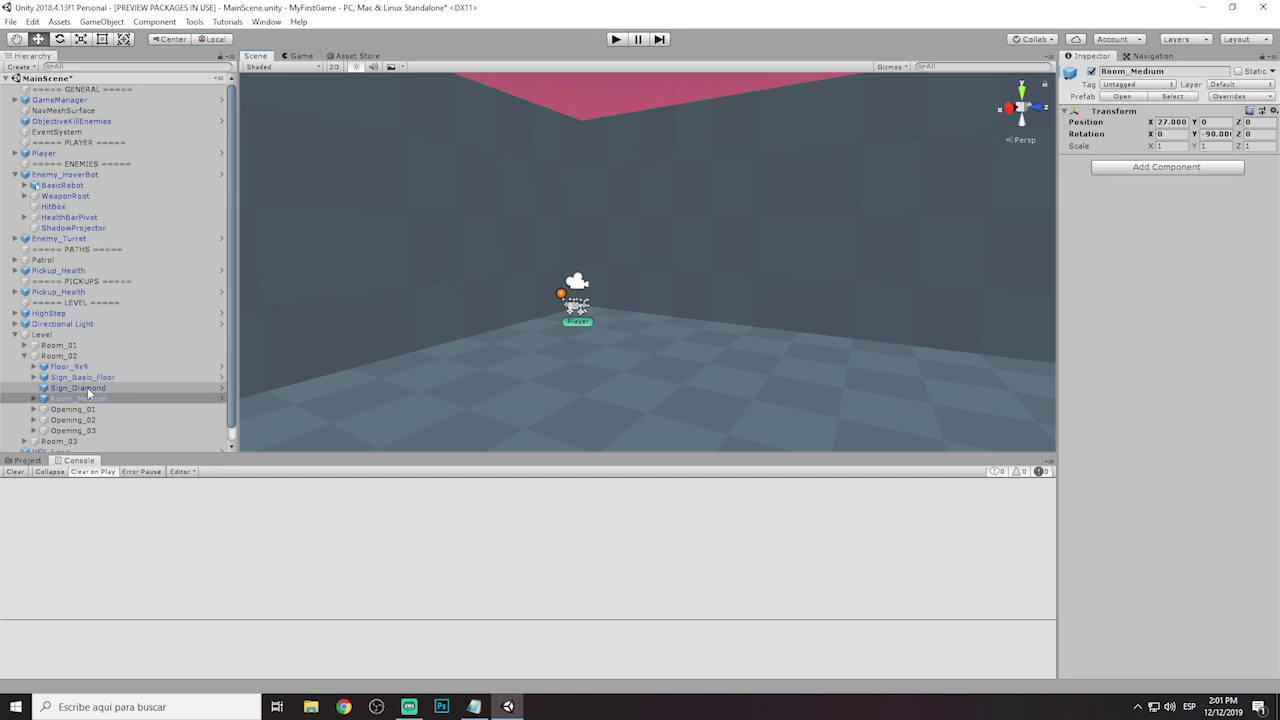
{"action": "left_click_drag", "start_coordinate": [87, 389], "coordinate": [33, 153]}
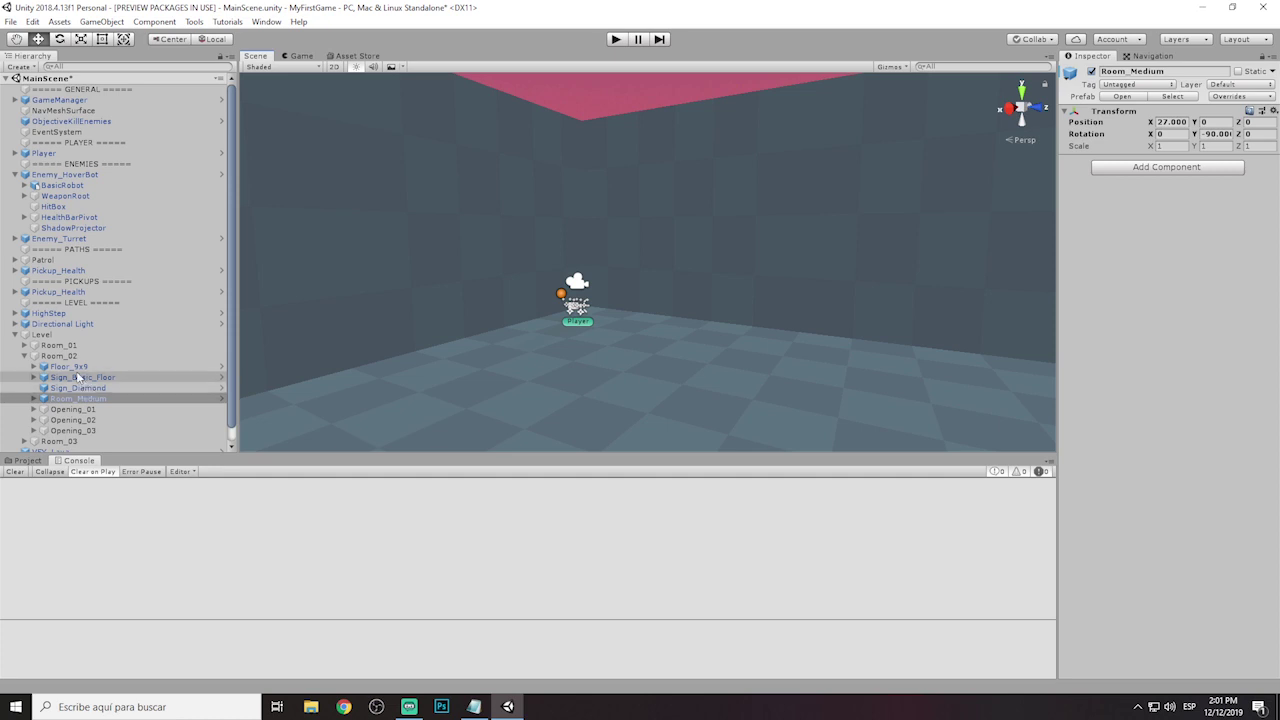
Select the Player and review its components, including rotation speed 200 and jump force 9.
{"action": "left_click", "coordinate": [33, 153]}
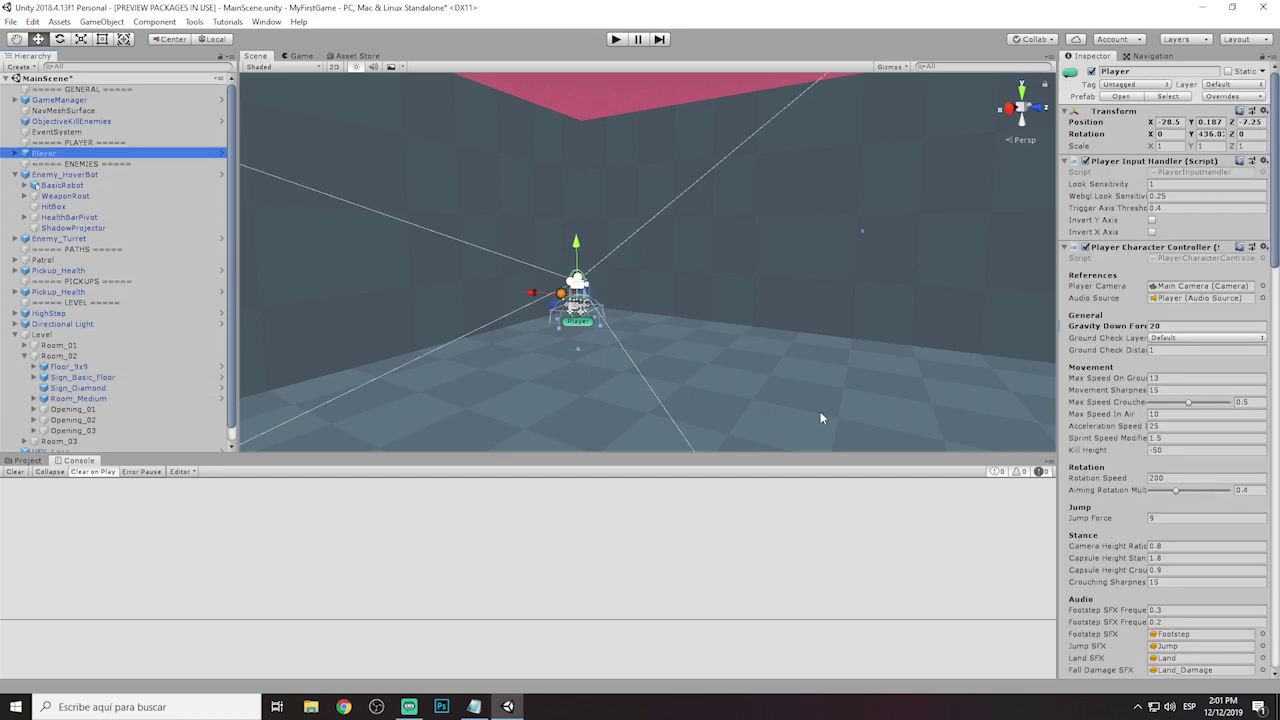
{"action": "scroll", "coordinate": [1152, 423], "scroll_direction": "down", "scroll_amount": 5}
{"action": "scroll", "coordinate": [1152, 423], "scroll_direction": "down", "scroll_amount": 4}
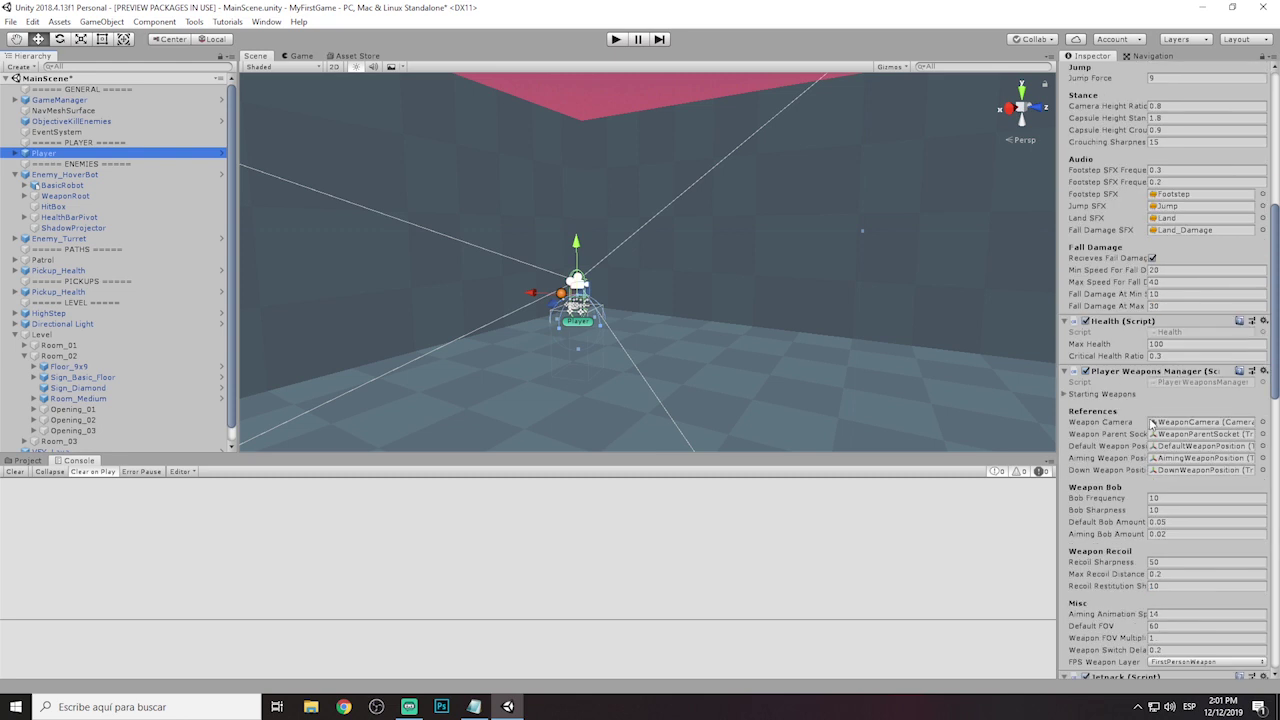
{"action": "scroll", "coordinate": [1152, 423], "scroll_direction": "down", "scroll_amount": 5}
{"action": "scroll", "coordinate": [1152, 423], "scroll_direction": "down", "scroll_amount": 5}
{"action": "scroll", "coordinate": [1152, 423], "scroll_direction": "down", "scroll_amount": 5}
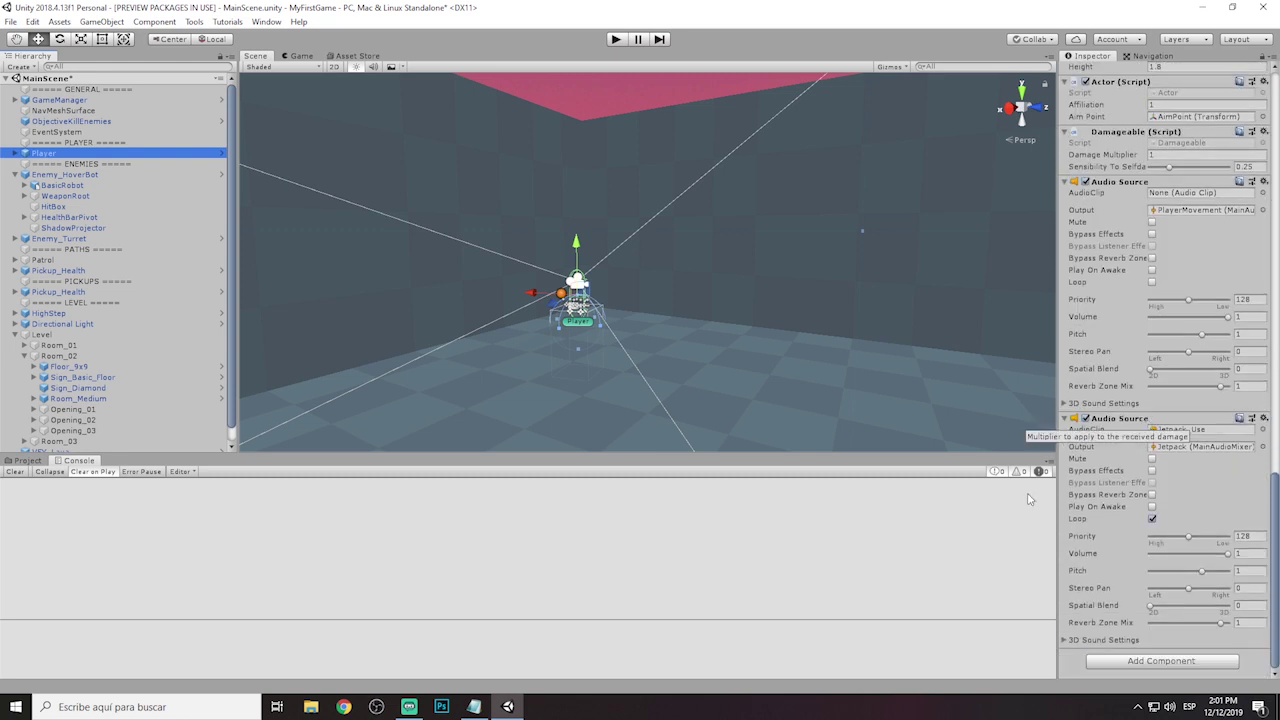
{"action": "scroll", "coordinate": [1110, 481], "scroll_direction": "up", "scroll_amount": 5}
{"action": "scroll", "coordinate": [1110, 481], "scroll_direction": "up", "scroll_amount": 5}
{"action": "scroll", "coordinate": [1110, 481], "scroll_direction": "up", "scroll_amount": 3}
{"action": "scroll", "coordinate": [1110, 481], "scroll_direction": "up", "scroll_amount": 10}
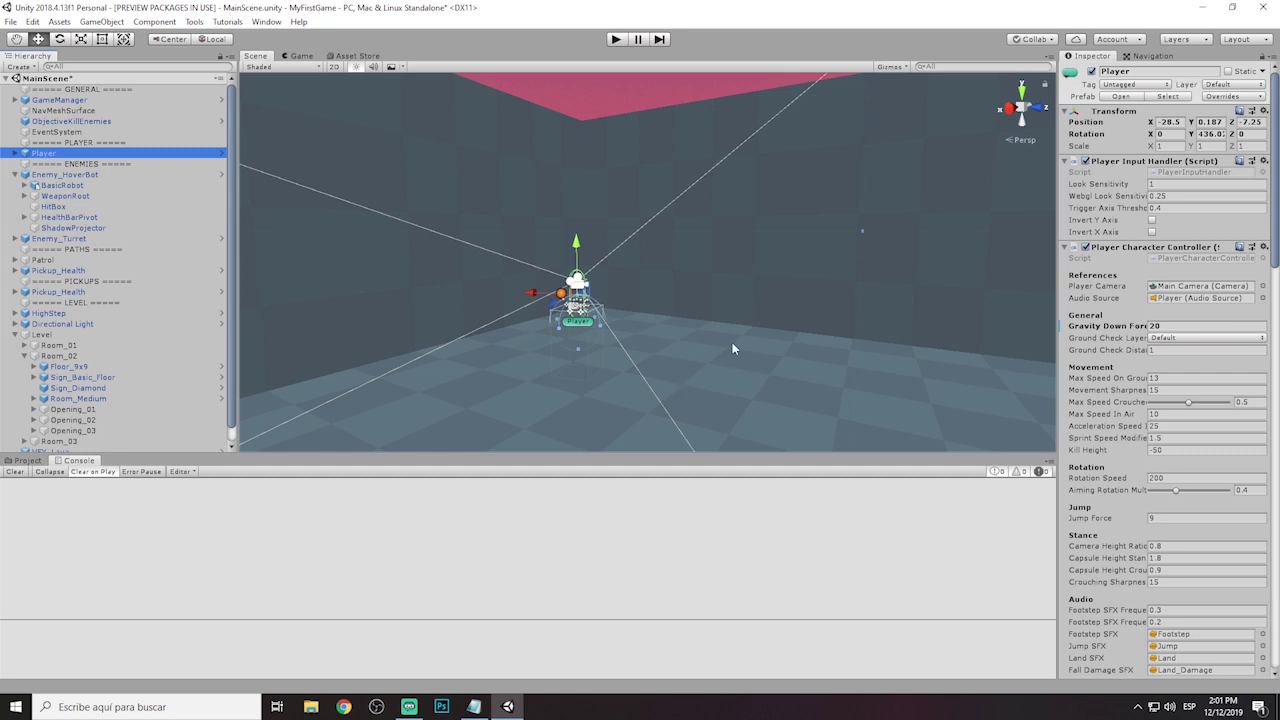
{"action": "mouse_move", "coordinate": [467, 208]}
{"action": "right_mouse_down"}
{"action": "mouse_move", "coordinate": [297, 73]}
{"action": "mouse_move", "coordinate": [452, 322]}
{"action": "right_mouse_up"}
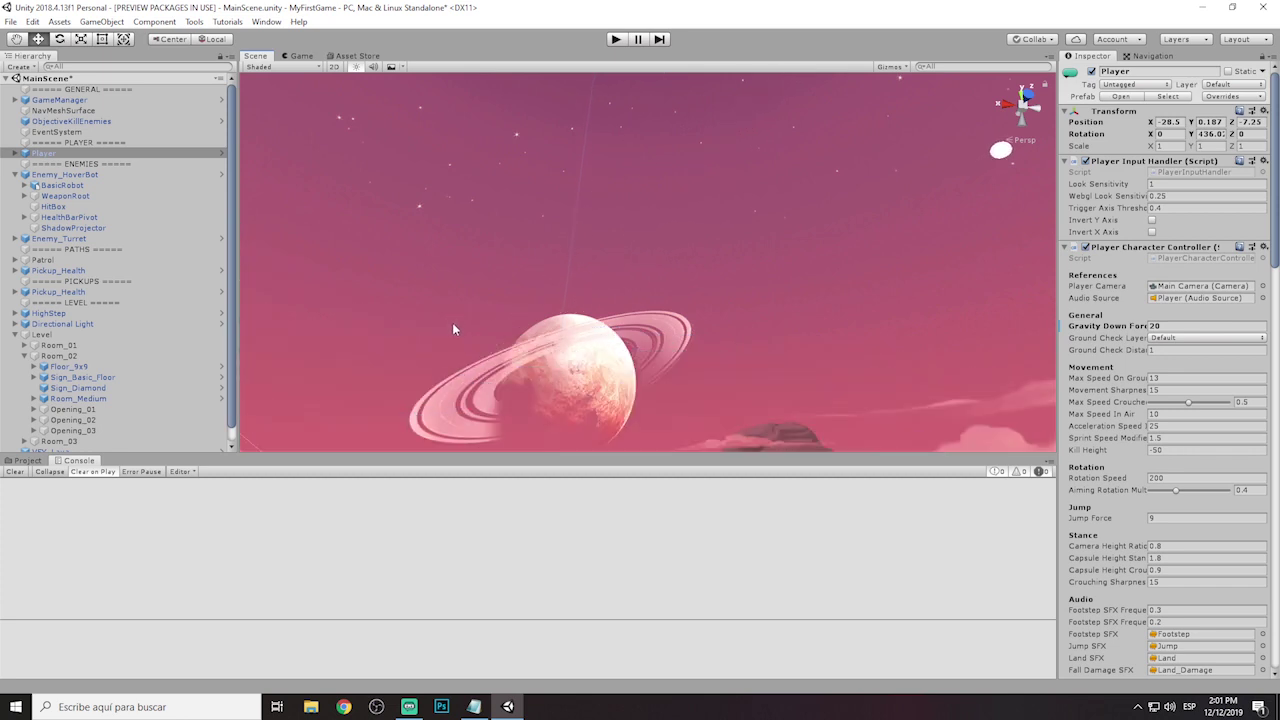
Orbit around the lava and walls to inspect the level, then start Play mode.
{"action": "mouse_move", "coordinate": [461, 330]}
{"action": "right_mouse_down"}
{"action": "mouse_move", "coordinate": [136, 421]}
{"action": "mouse_move", "coordinate": [514, 352]}
{"action": "right_mouse_up"}
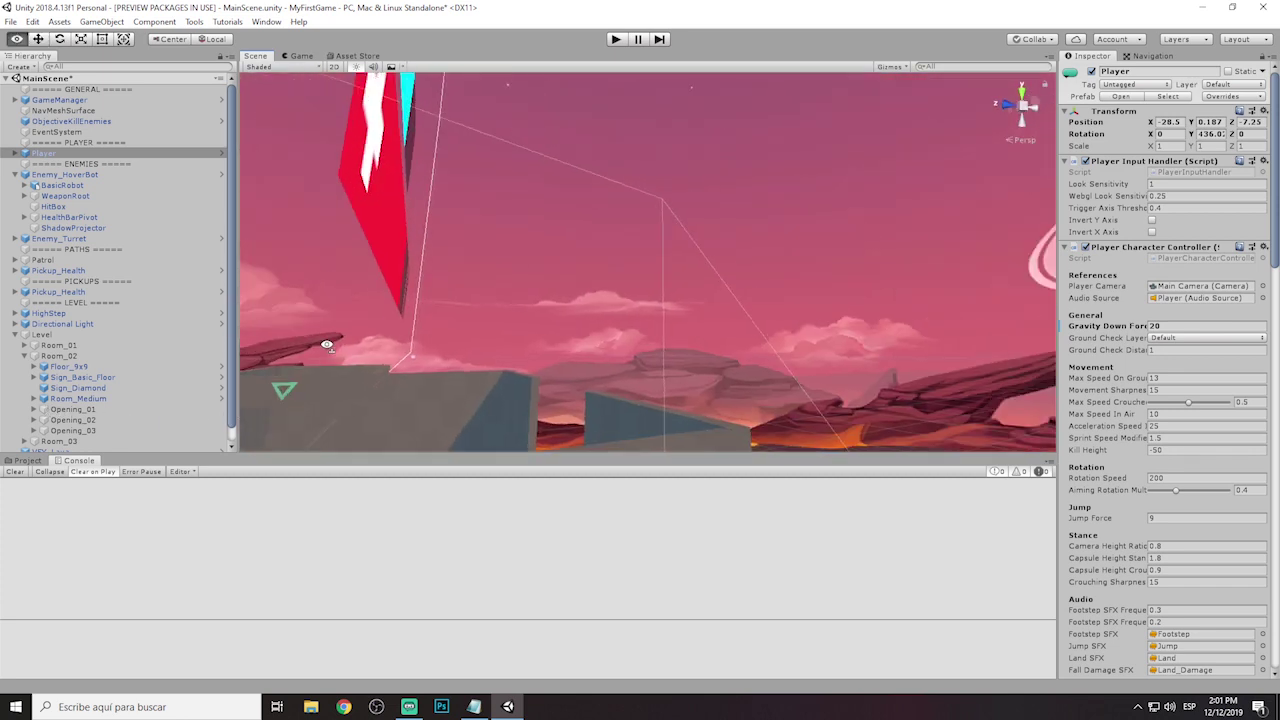
{"action": "mouse_move", "coordinate": [600, 343]}
{"action": "right_mouse_down"}
{"action": "mouse_move", "coordinate": [679, 335]}
{"action": "mouse_move", "coordinate": [620, 325]}
{"action": "mouse_move", "coordinate": [235, 418]}
{"action": "right_mouse_up"}
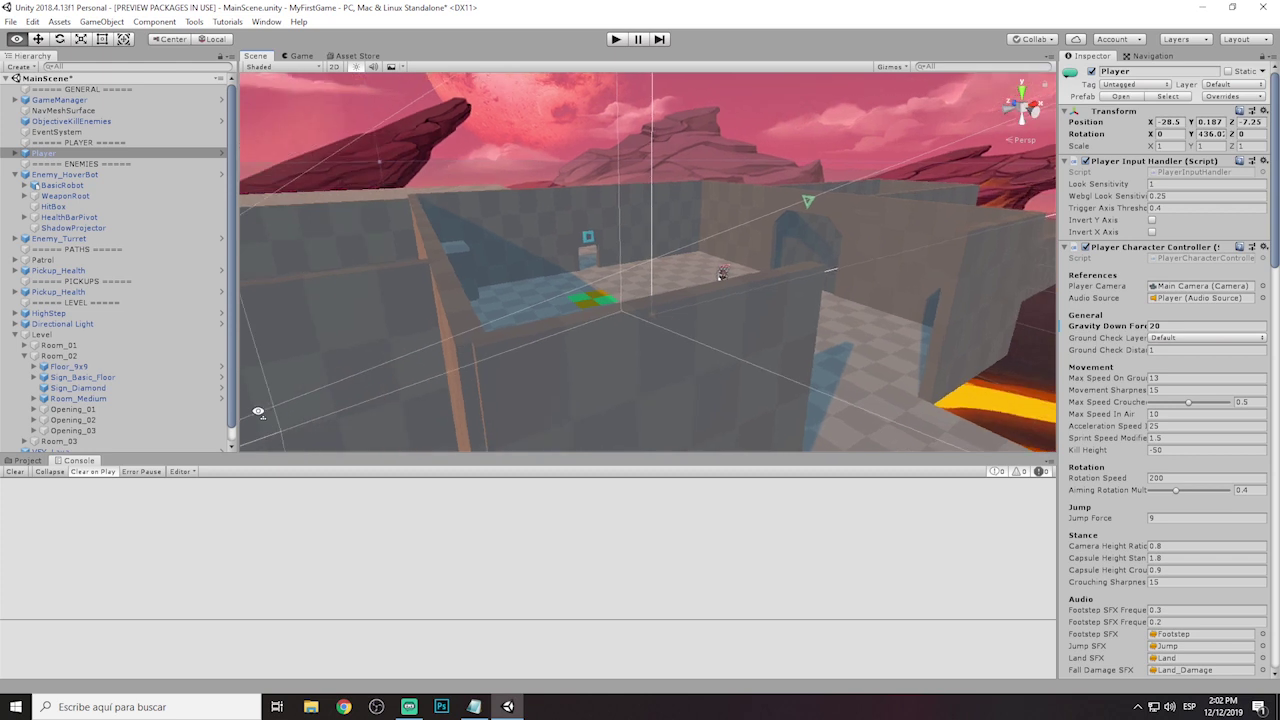
{"action": "right_click_drag", "start_coordinate": [235, 418], "coordinate": [190, 405]}
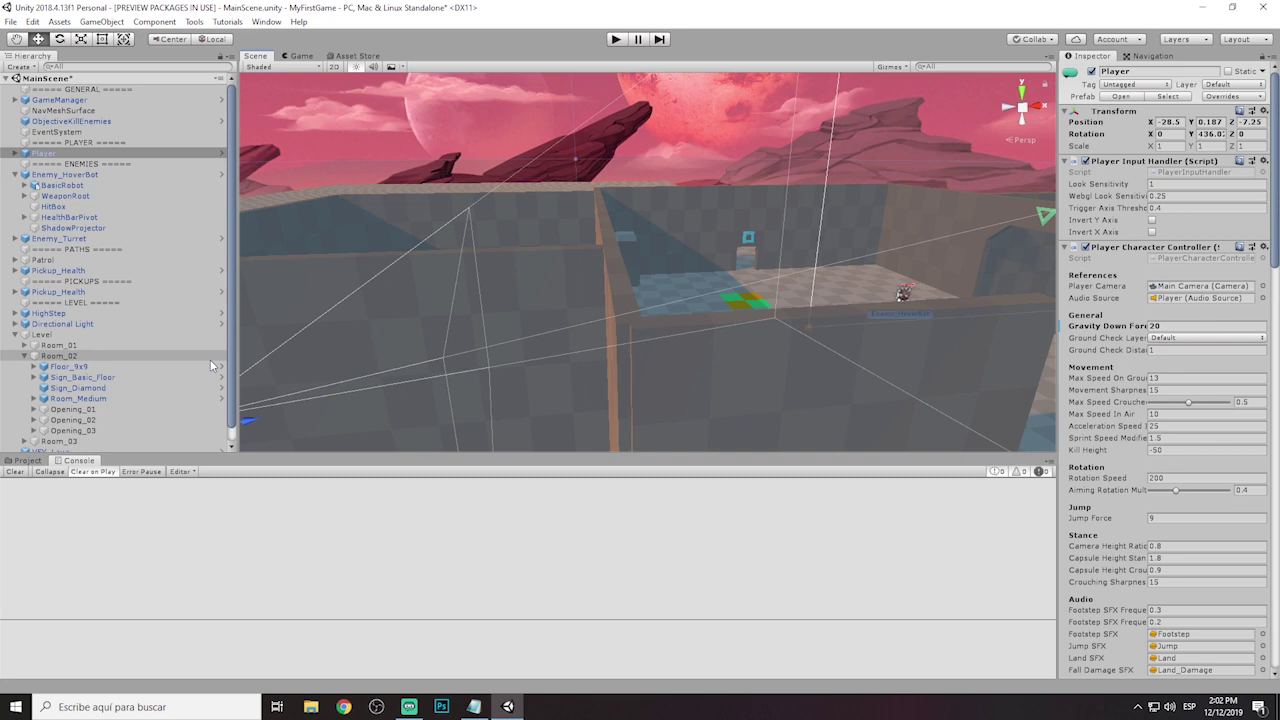
{"action": "mouse_move", "coordinate": [360, 289]}
{"action": "left_mouse_down", "text": "alt"}
{"action": "mouse_move", "coordinate": [273, 339]}
{"action": "mouse_move", "coordinate": [617, 326]}
{"action": "left_mouse_up", "text": "alt"}
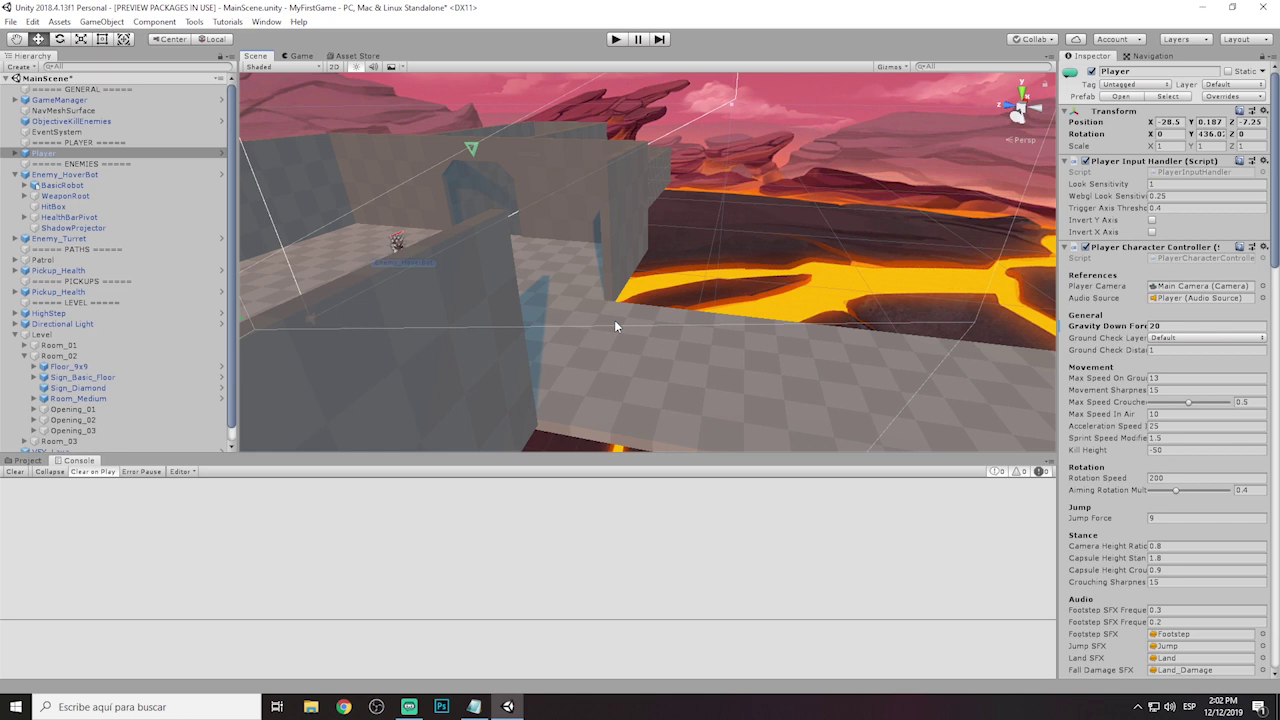
{"action": "left_click", "coordinate": [617, 40]}
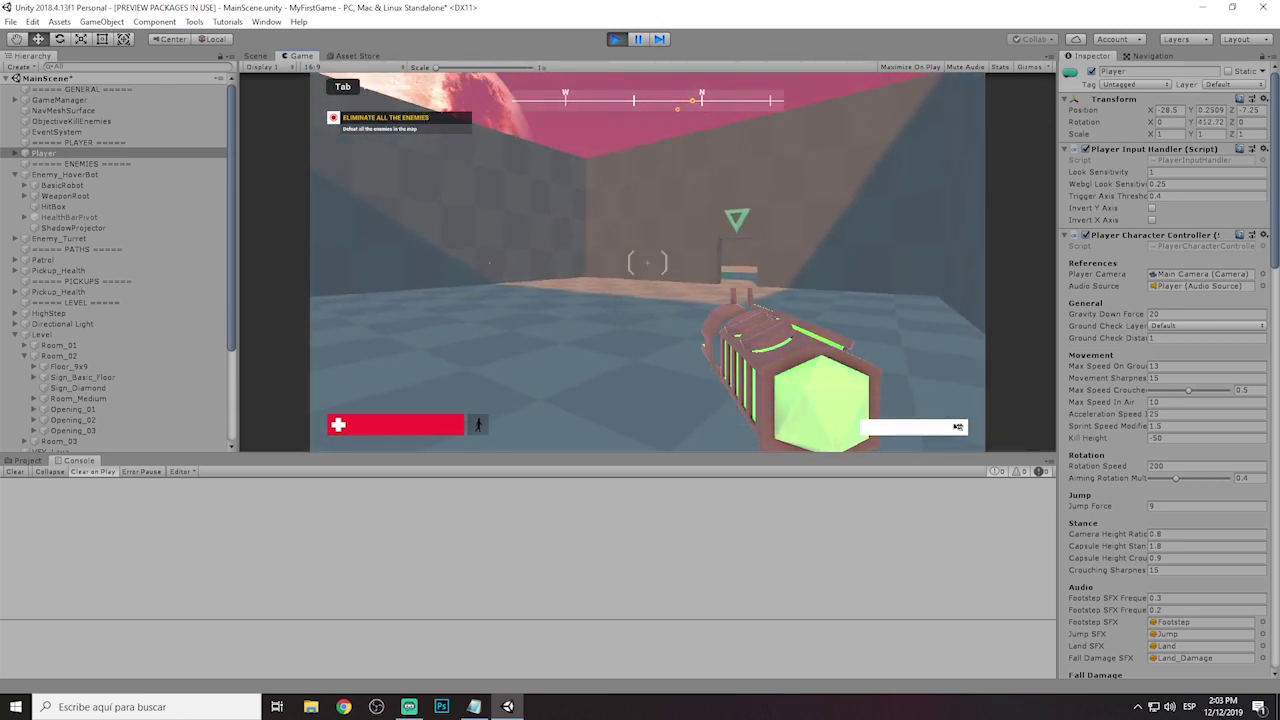
Walk the player forward across the first room, turning left and right along the way.
{"action": "key", "text": "w"}
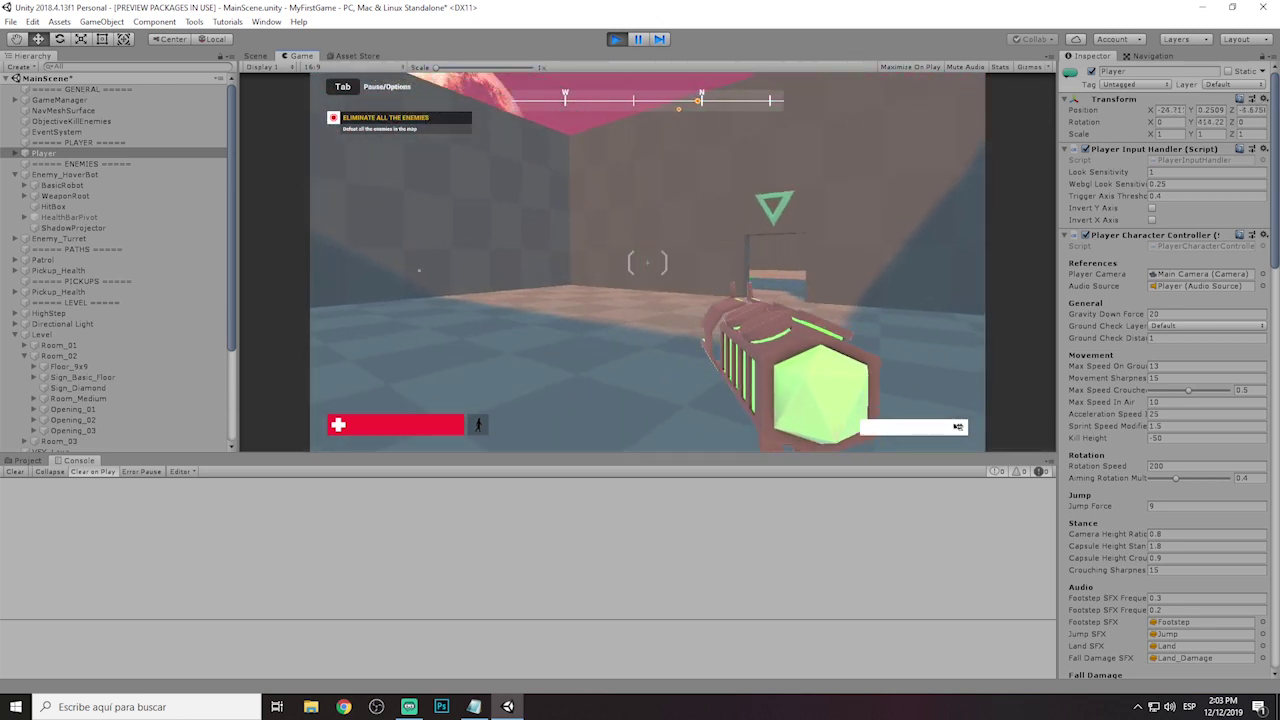
{"action": "key", "text": "w"}
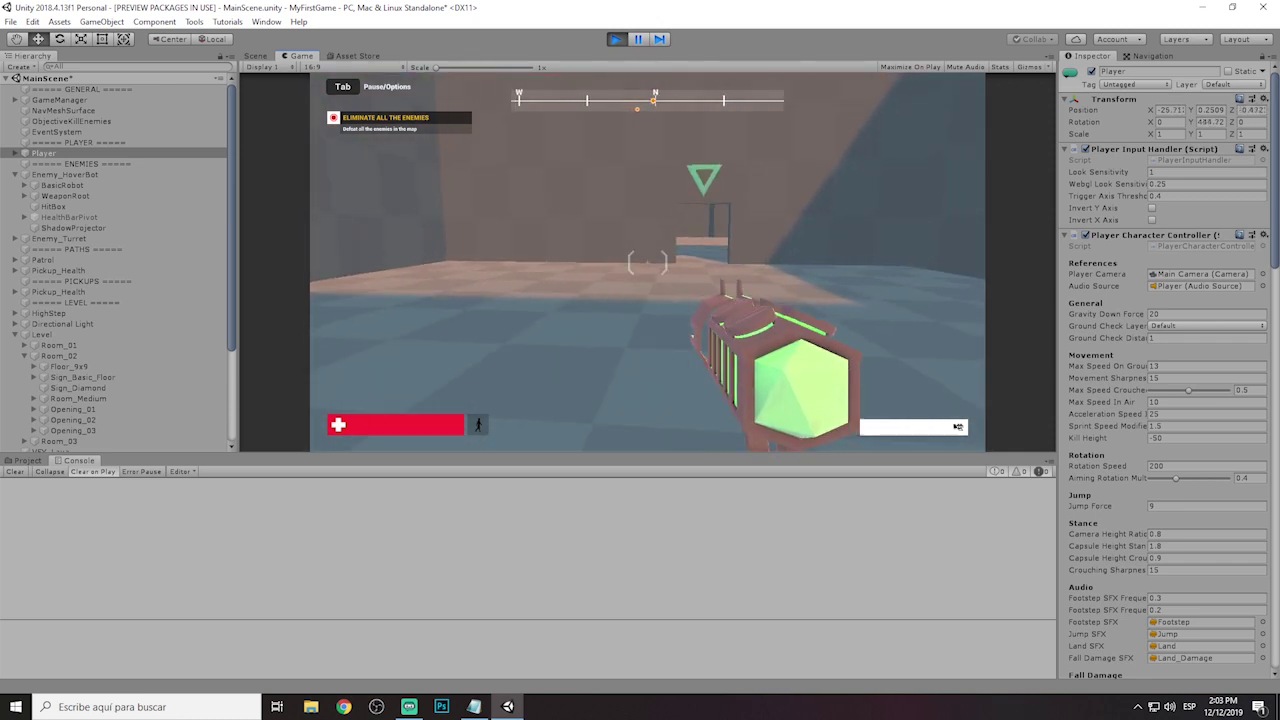
{"action": "key", "text": "w"}
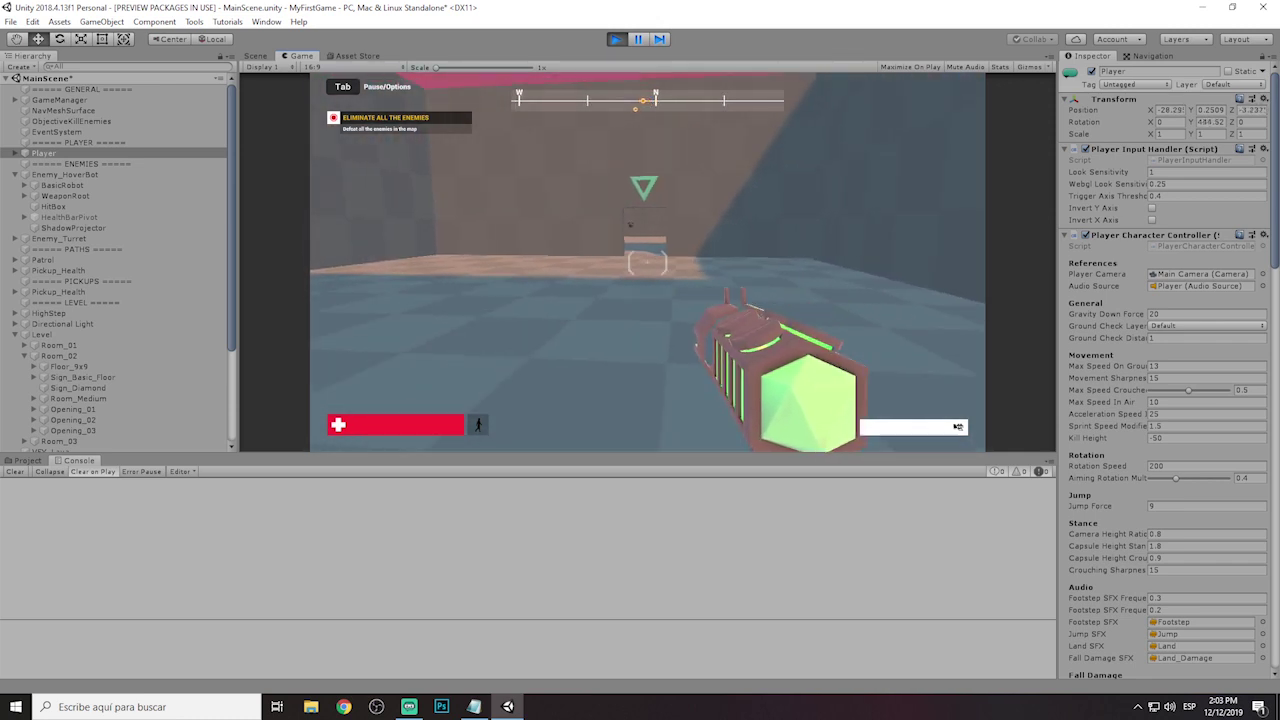
{"action": "key", "text": "w"}
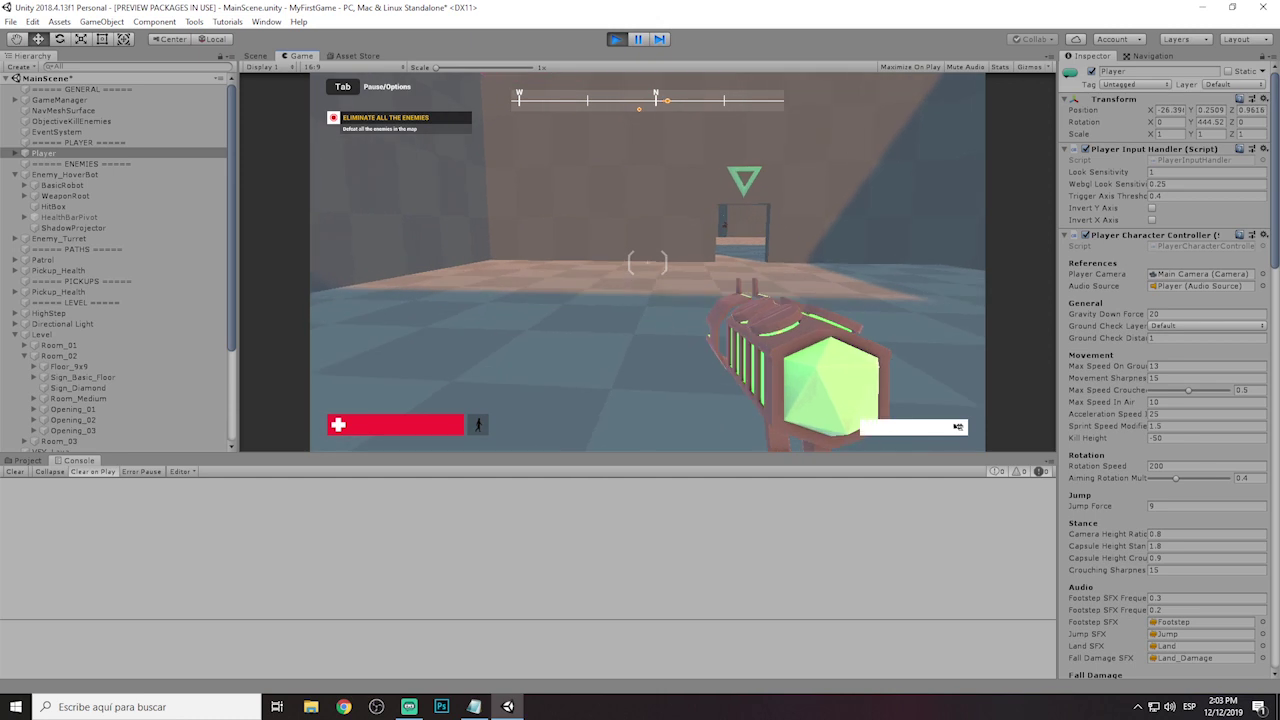
{"action": "key", "text": "w"}
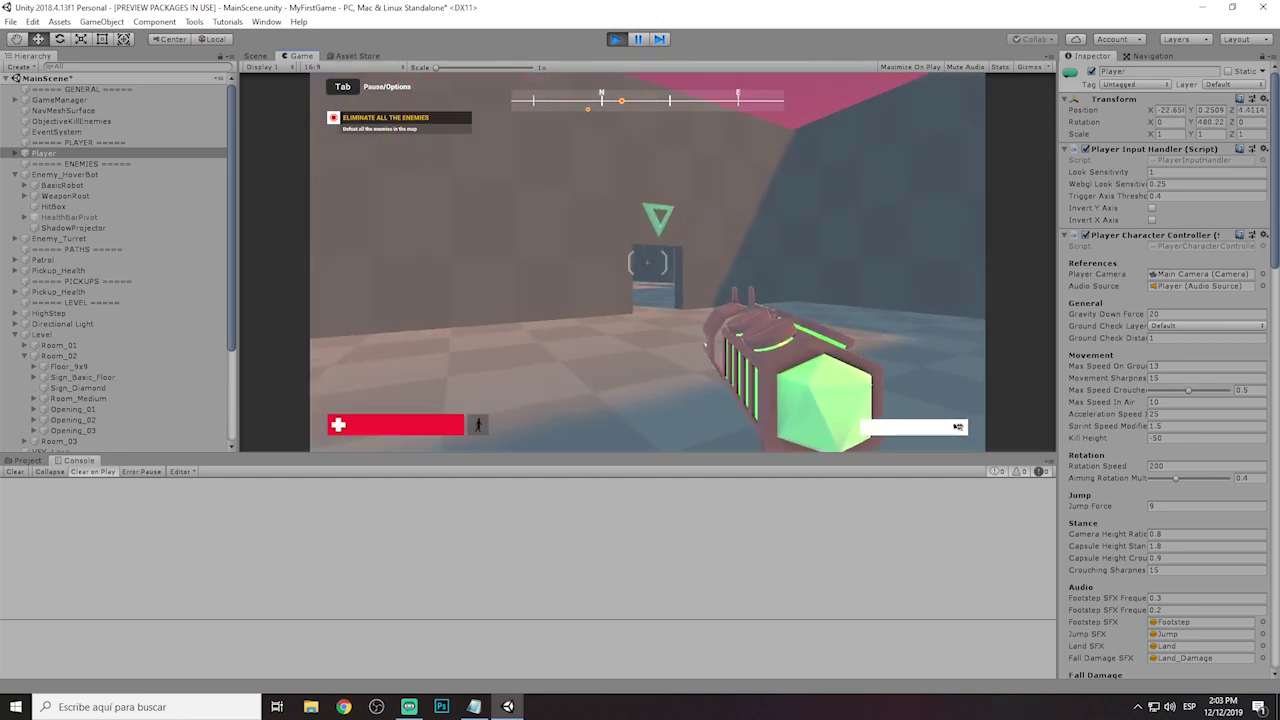
{"action": "key", "text": "w"}
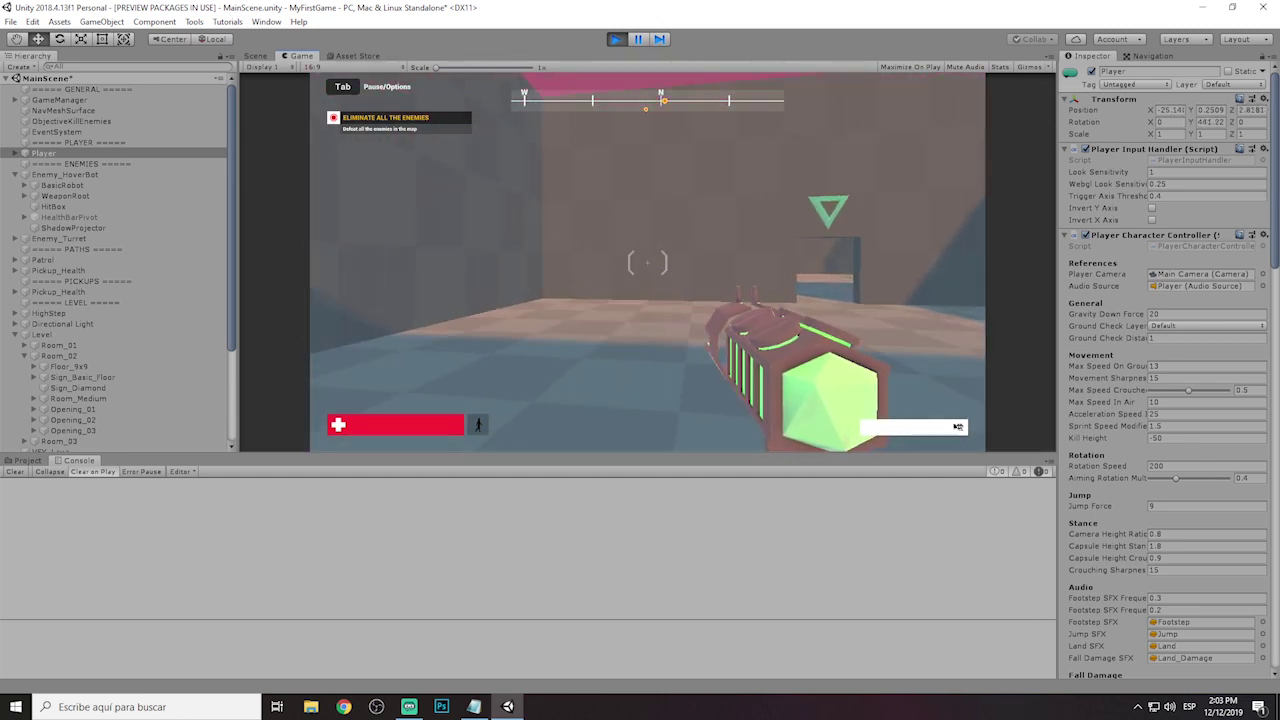
{"action": "key", "text": "w"}
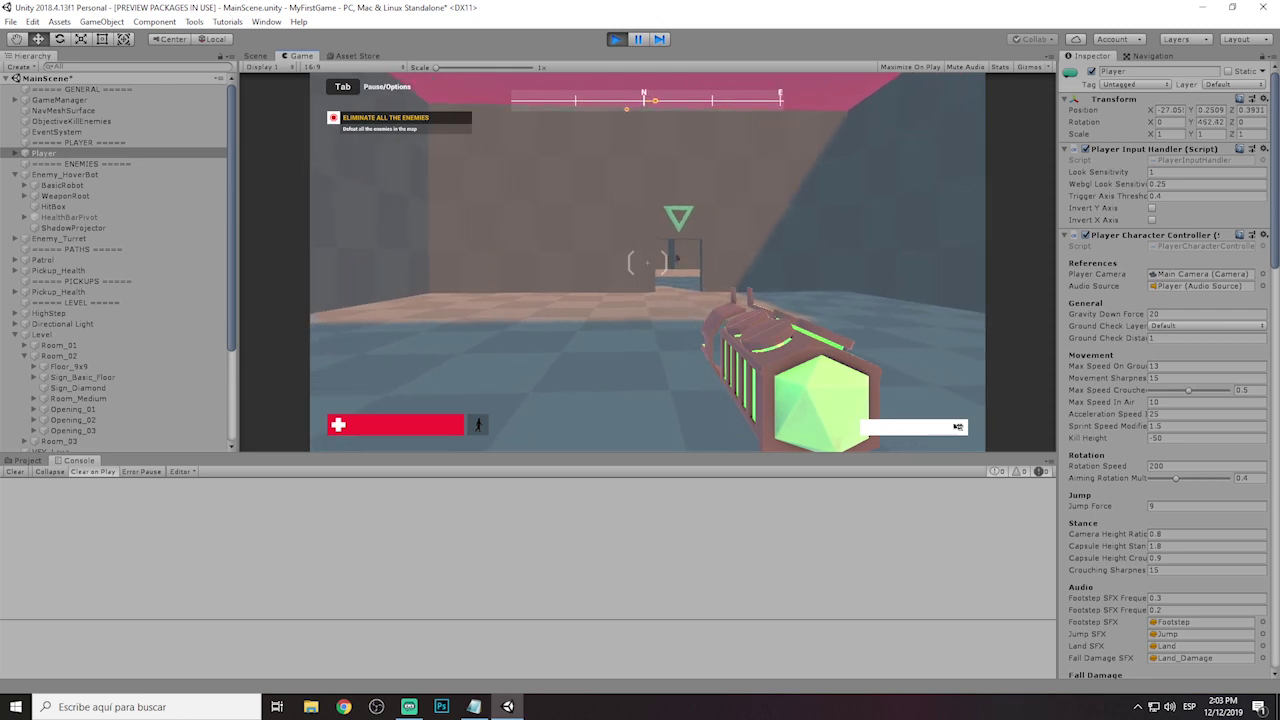
{"action": "key", "text": "w"}
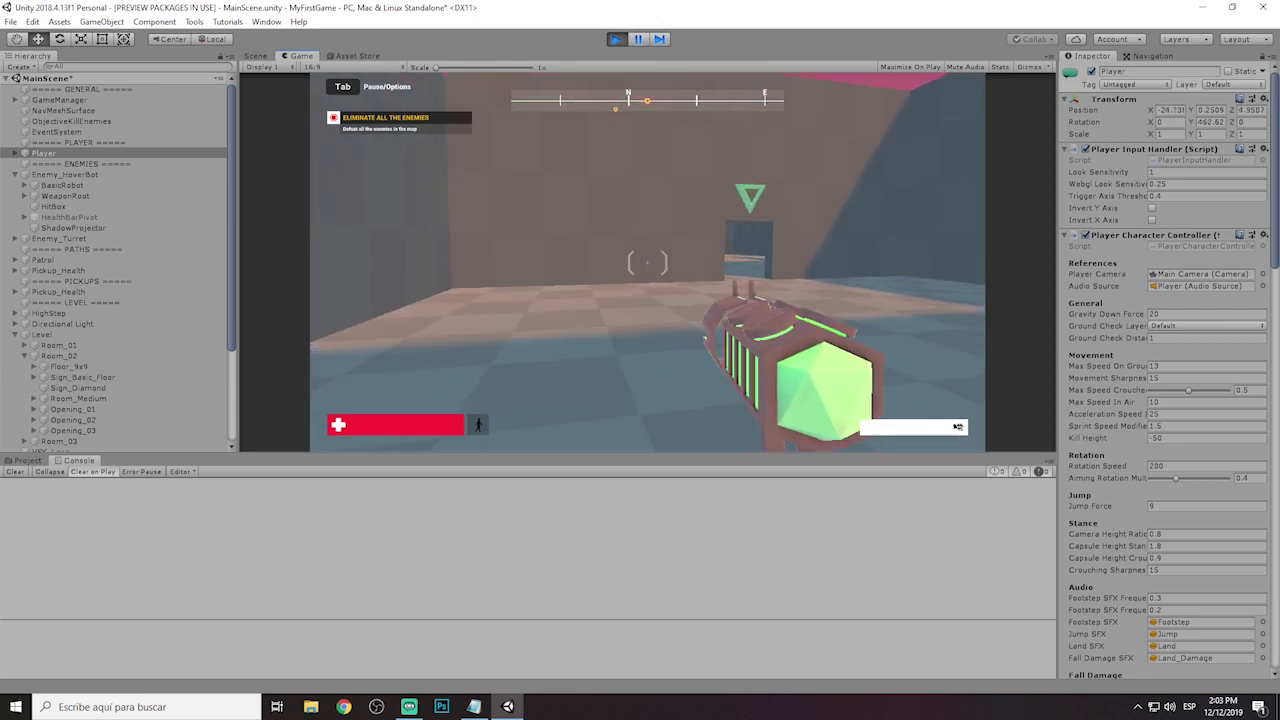
{"action": "key", "text": "w"}
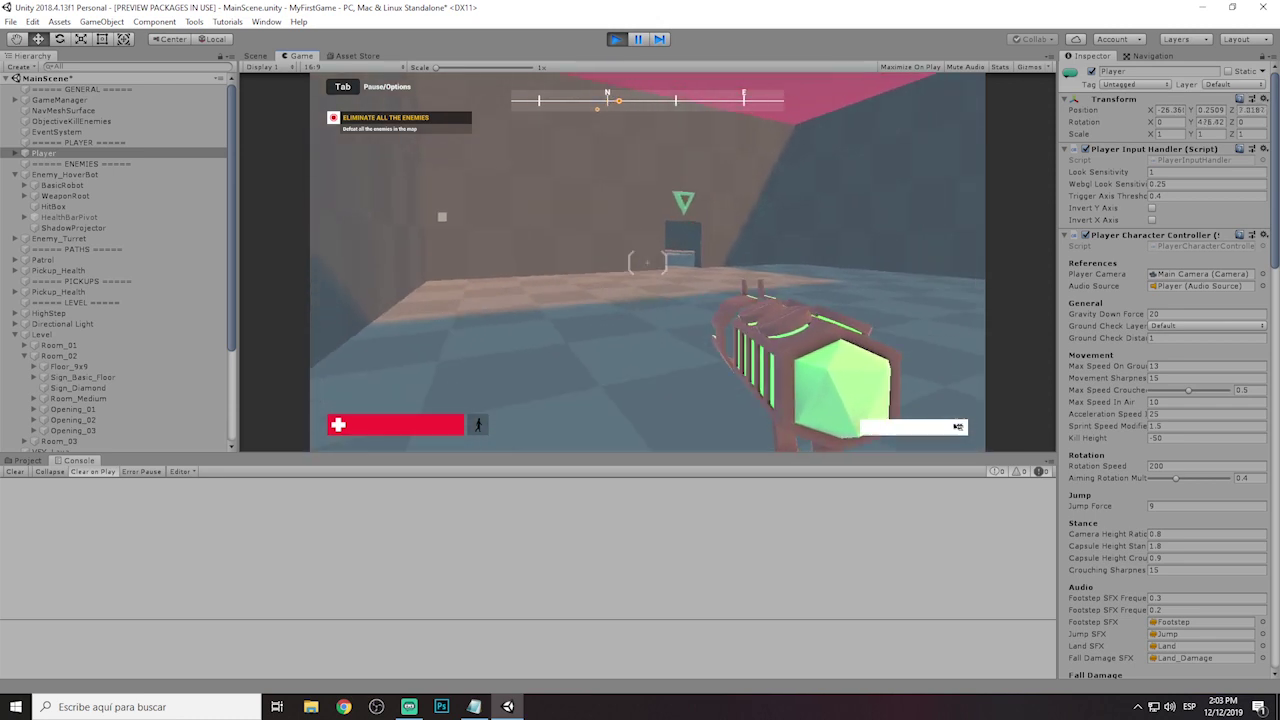
Reposition the player facing the doorway, fire at the enemy beyond it, and advance.
{"action": "key", "text": "s"}
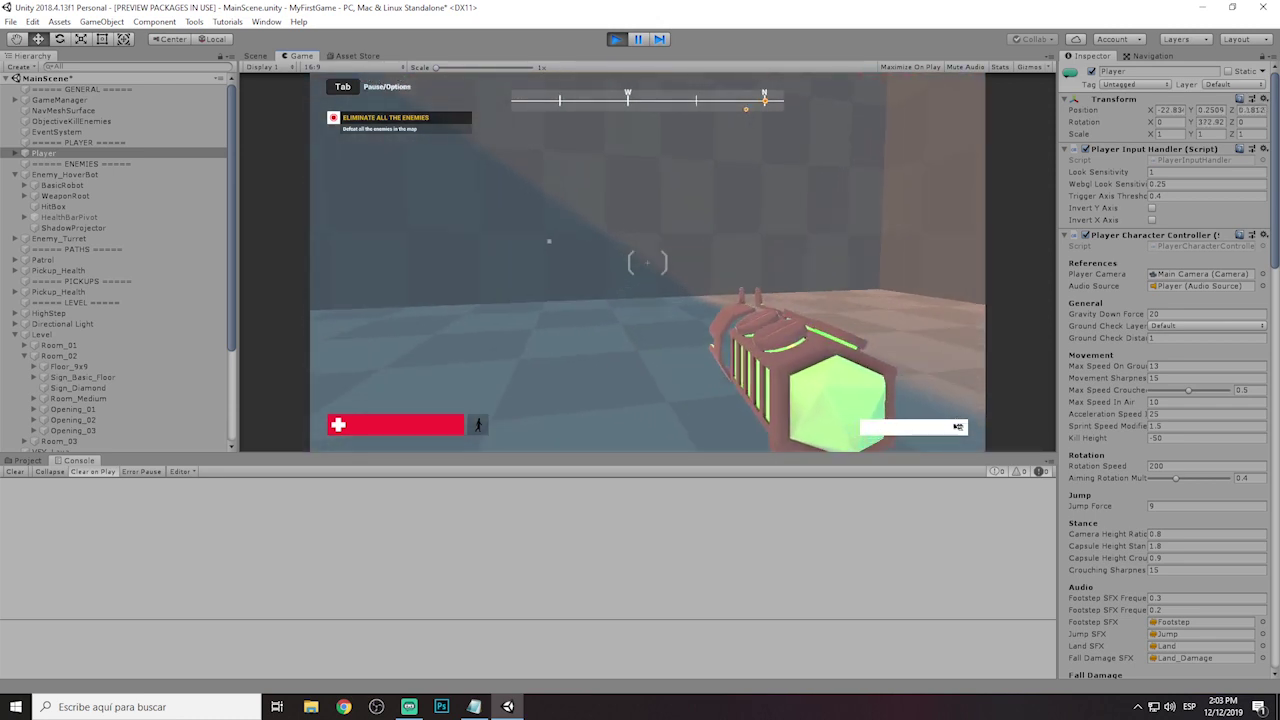
{"action": "key", "text": "w"}
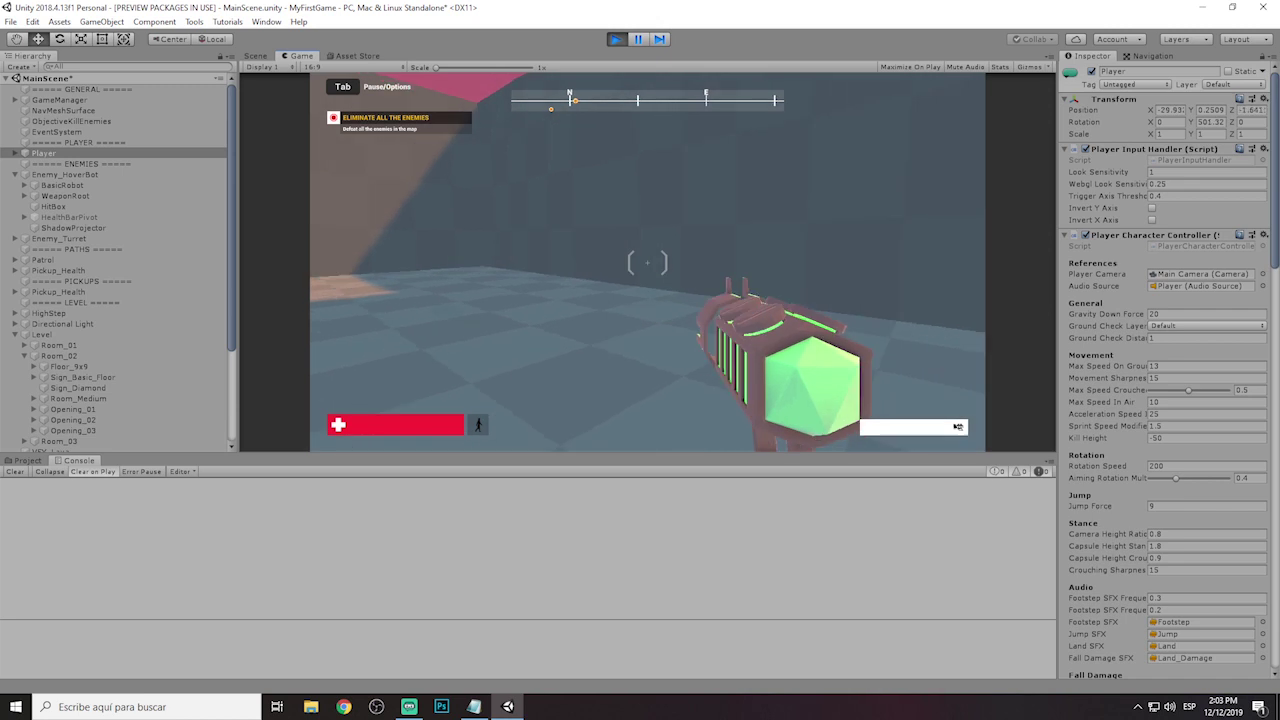
{"action": "key", "text": "w"}
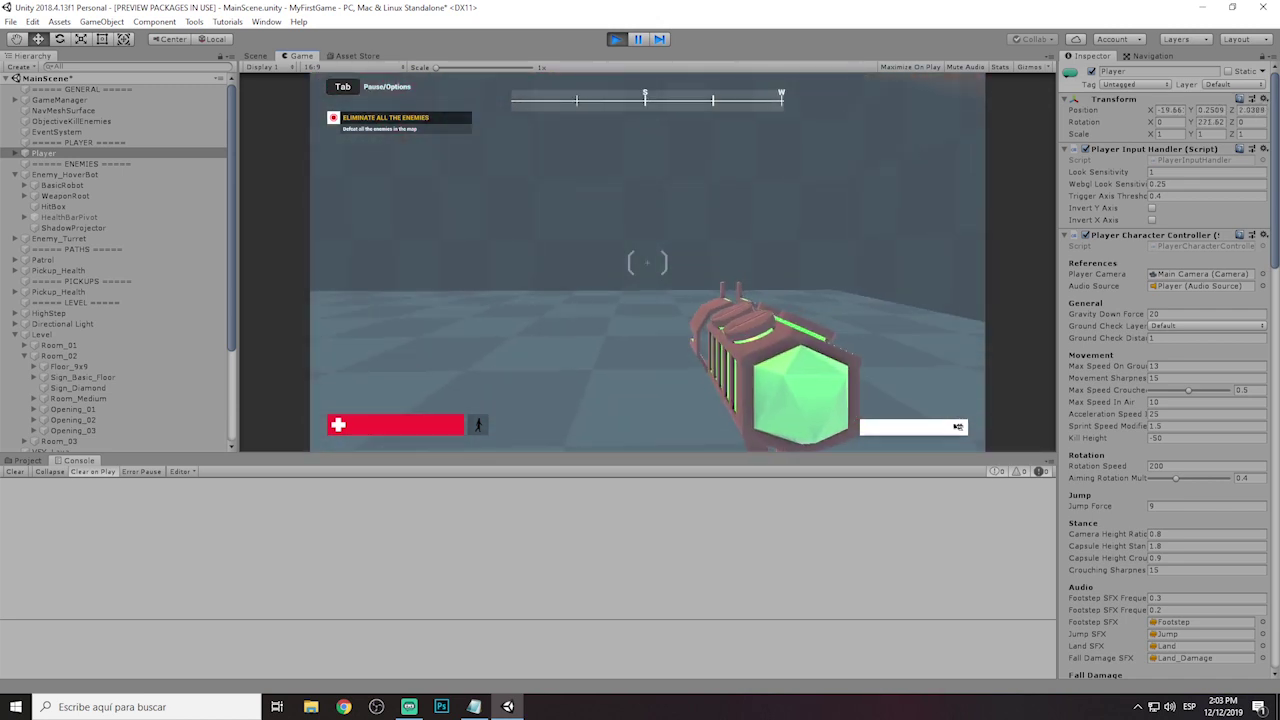
{"action": "key", "text": "w"}
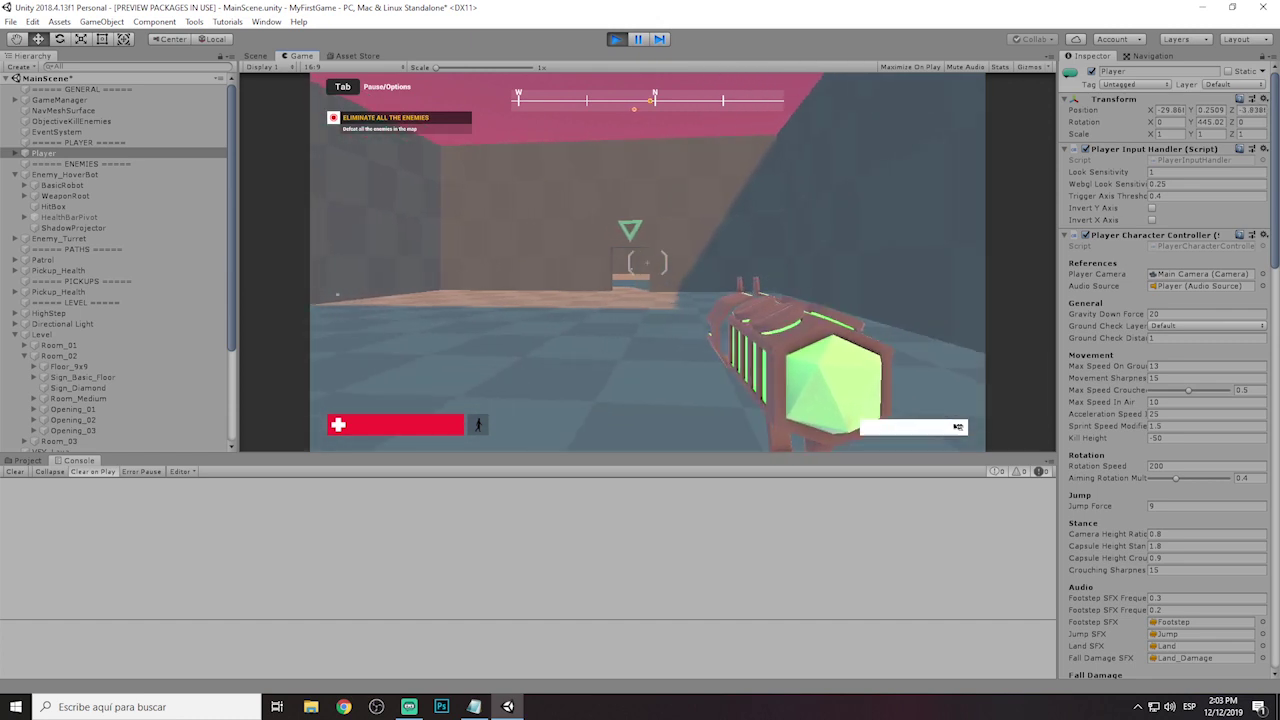
{"action": "key", "text": "w"}
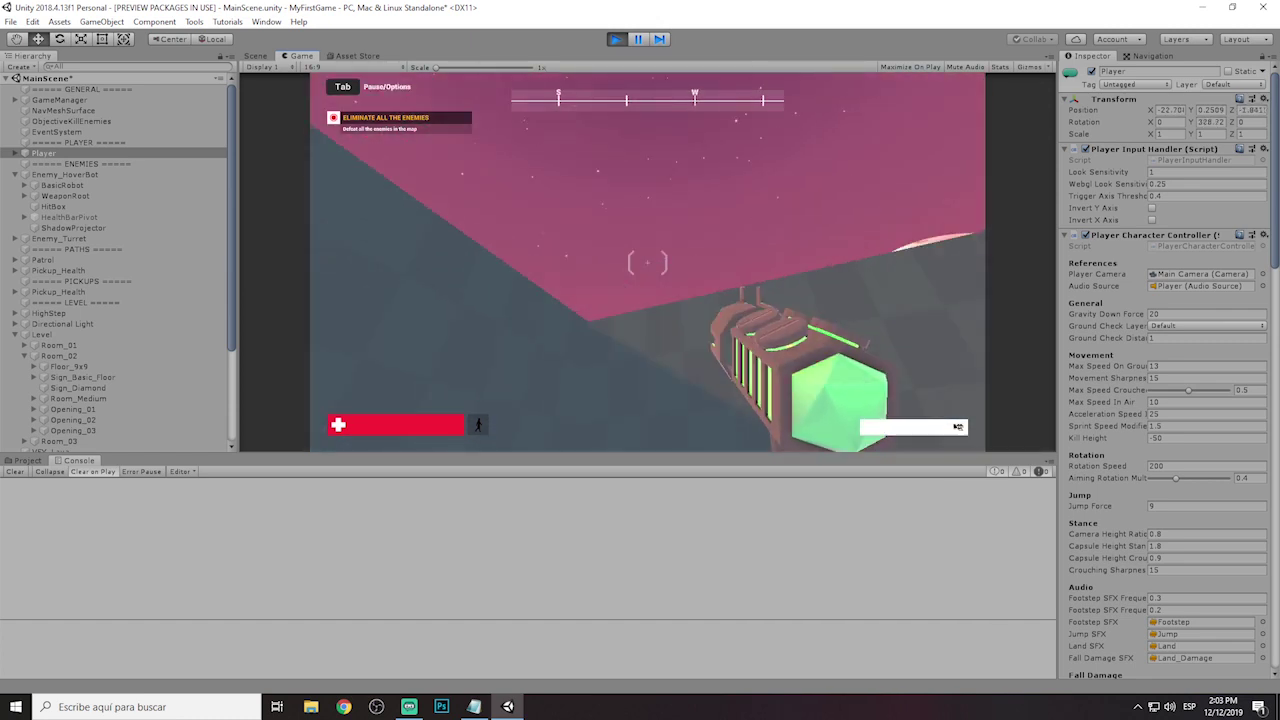
{"action": "key", "text": "w"}
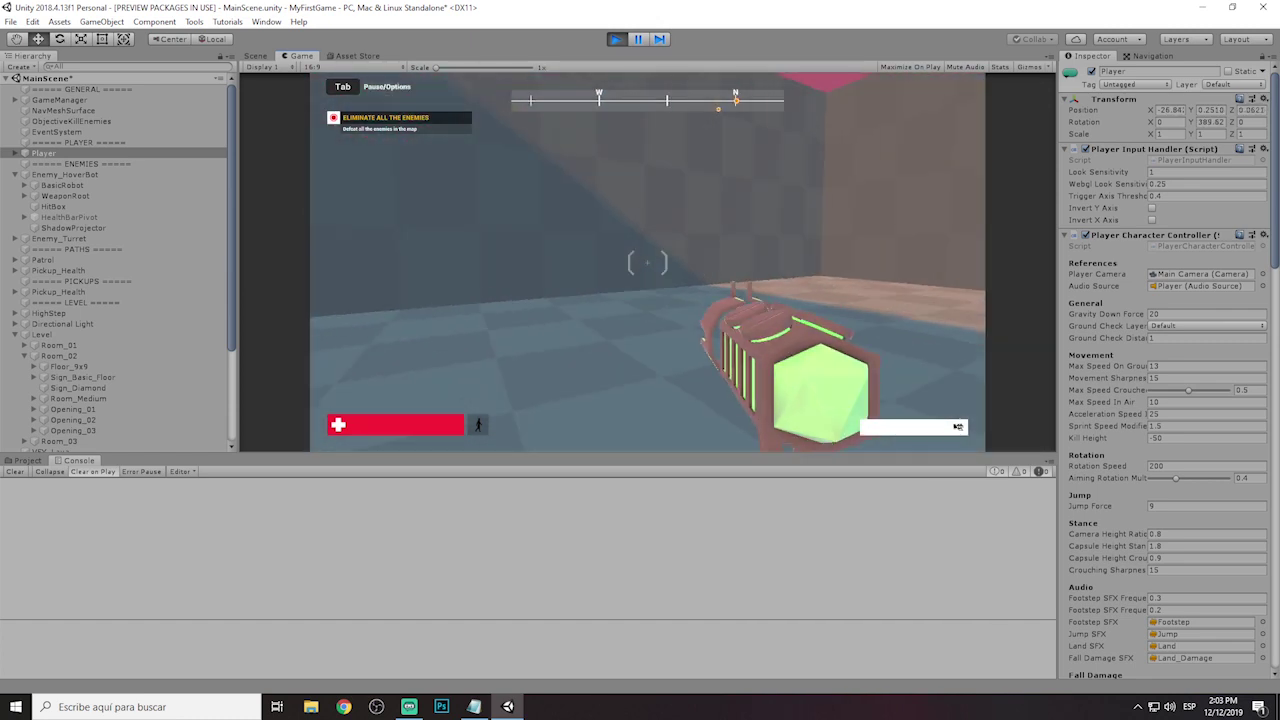
{"action": "key", "text": "w"}
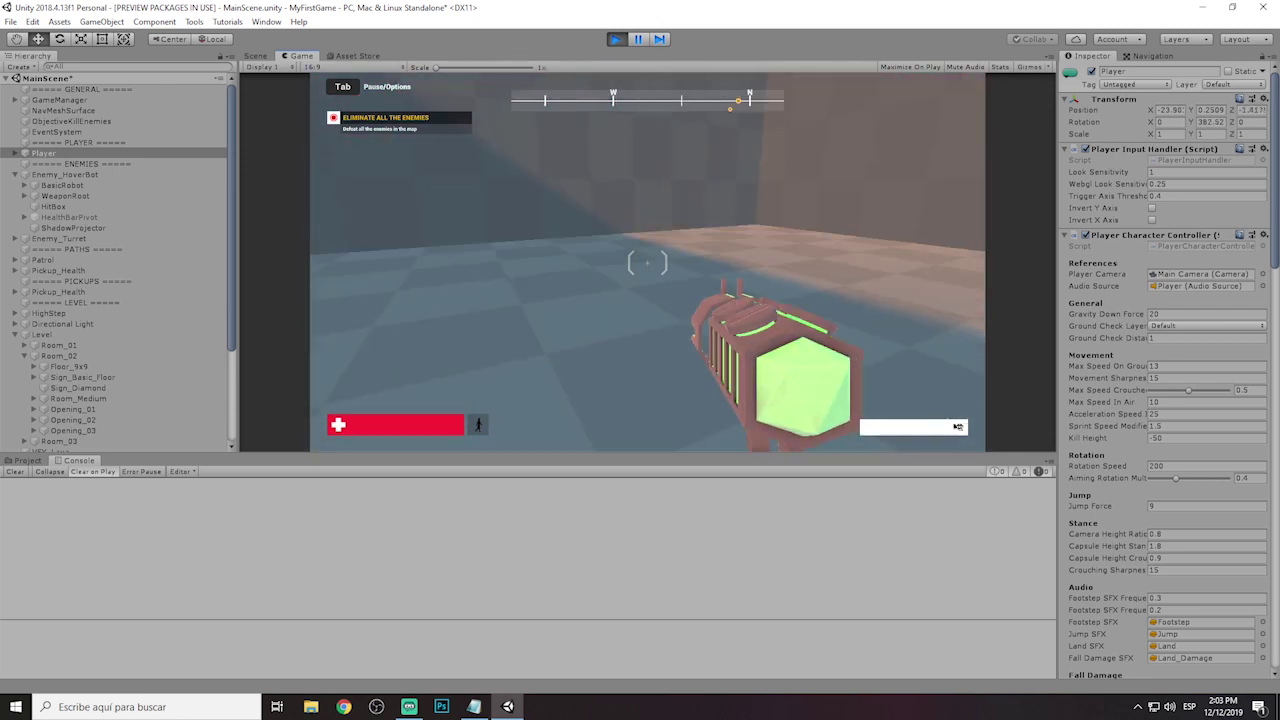
{"action": "key", "text": "w"}
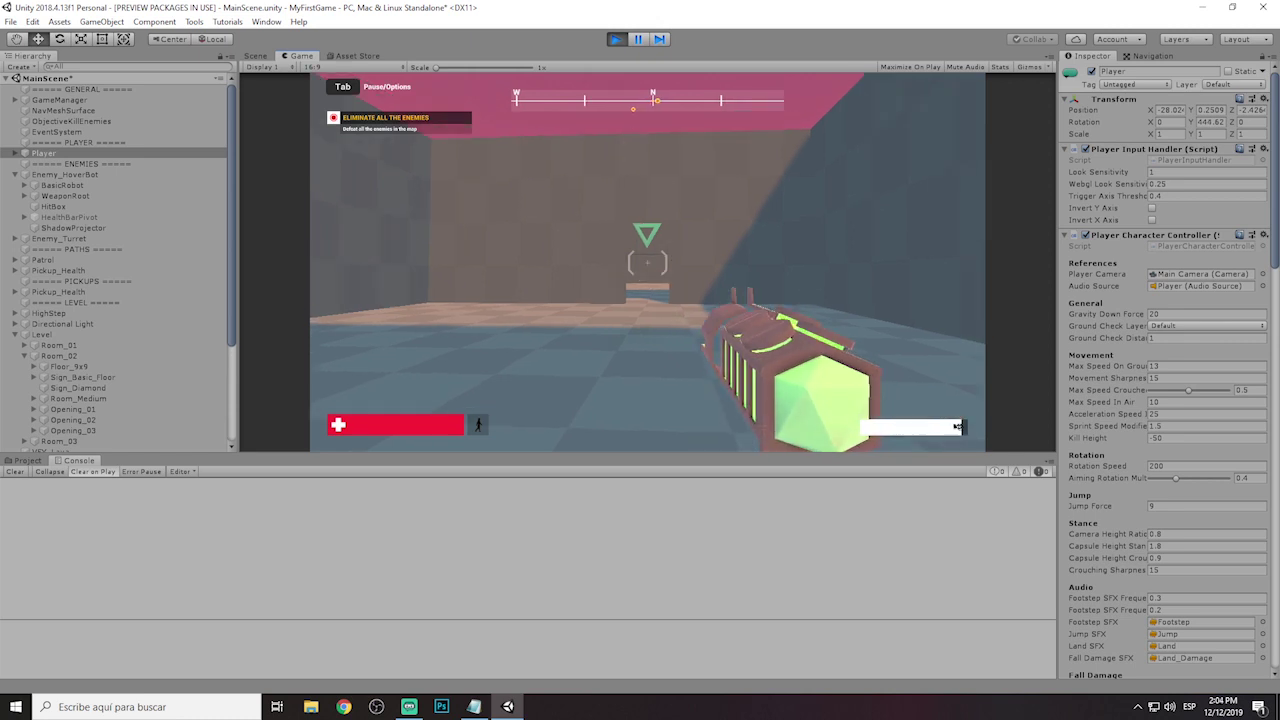
{"action": "left_click", "coordinate": [648, 262]}
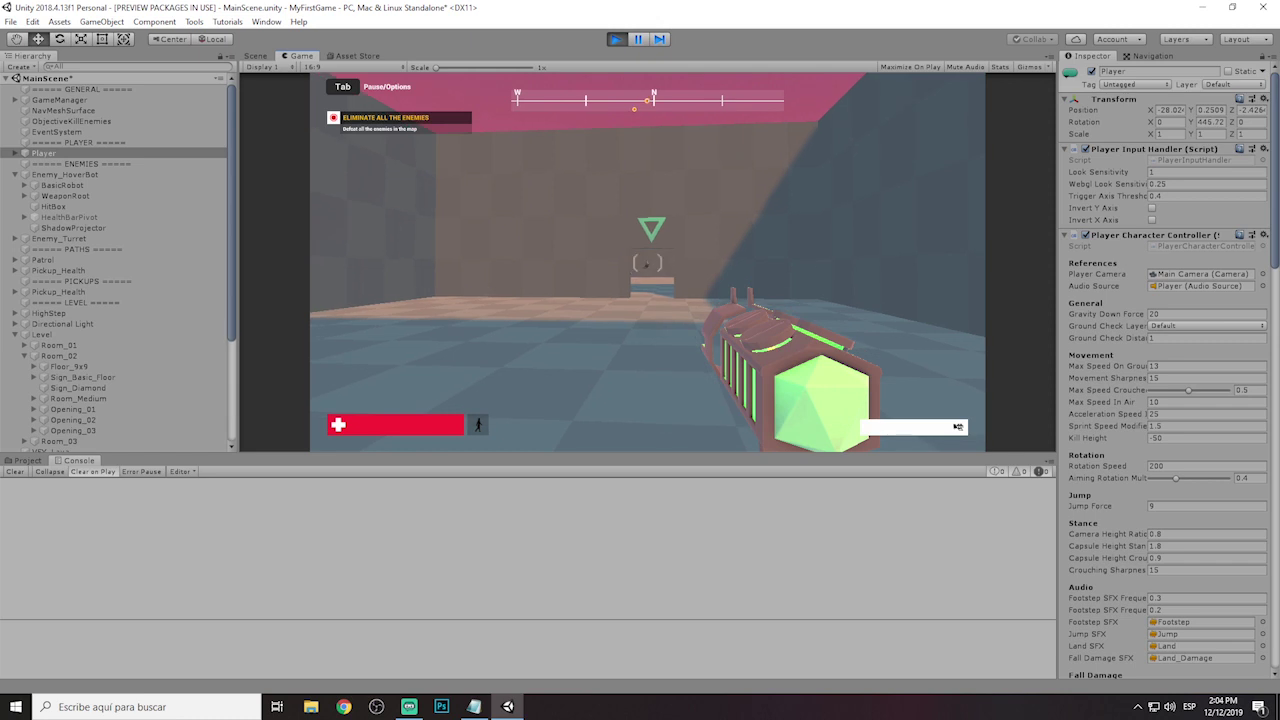
{"action": "key", "text": "w"}
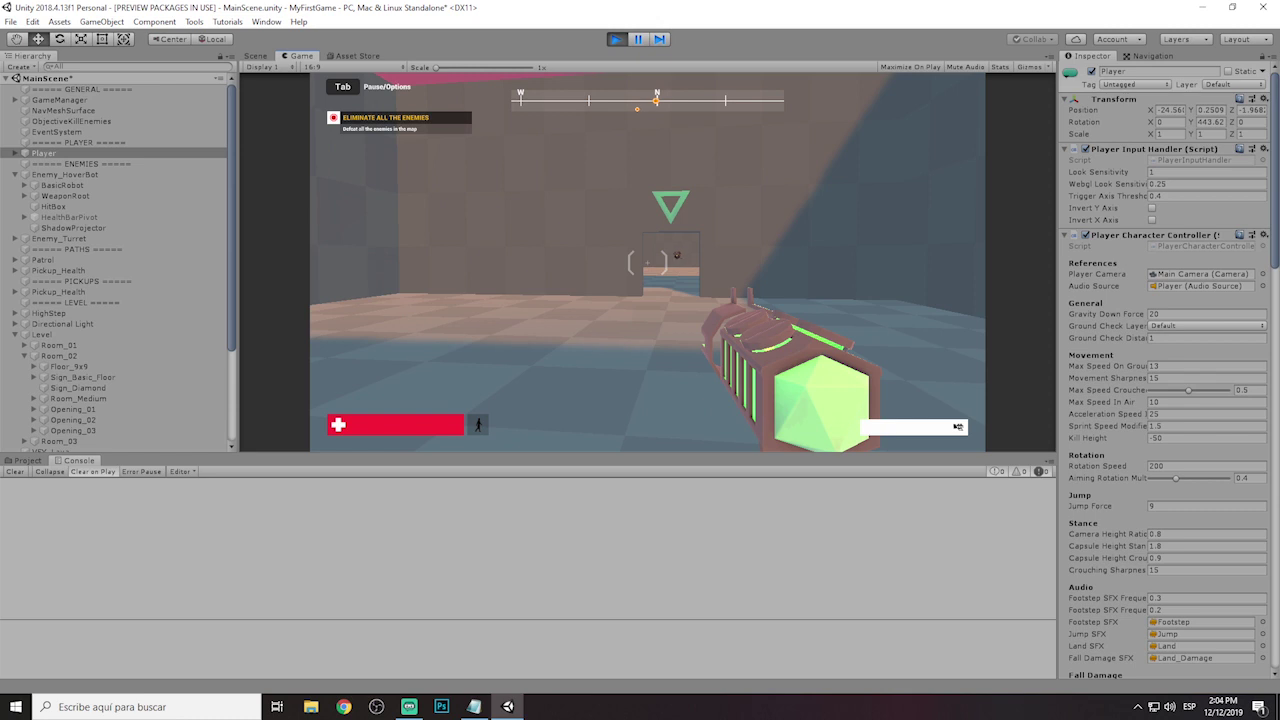
Shoot the doorway enemy to reach 1/2, then walk through and collect the health pickup.
{"action": "left_click", "coordinate": [648, 262]}
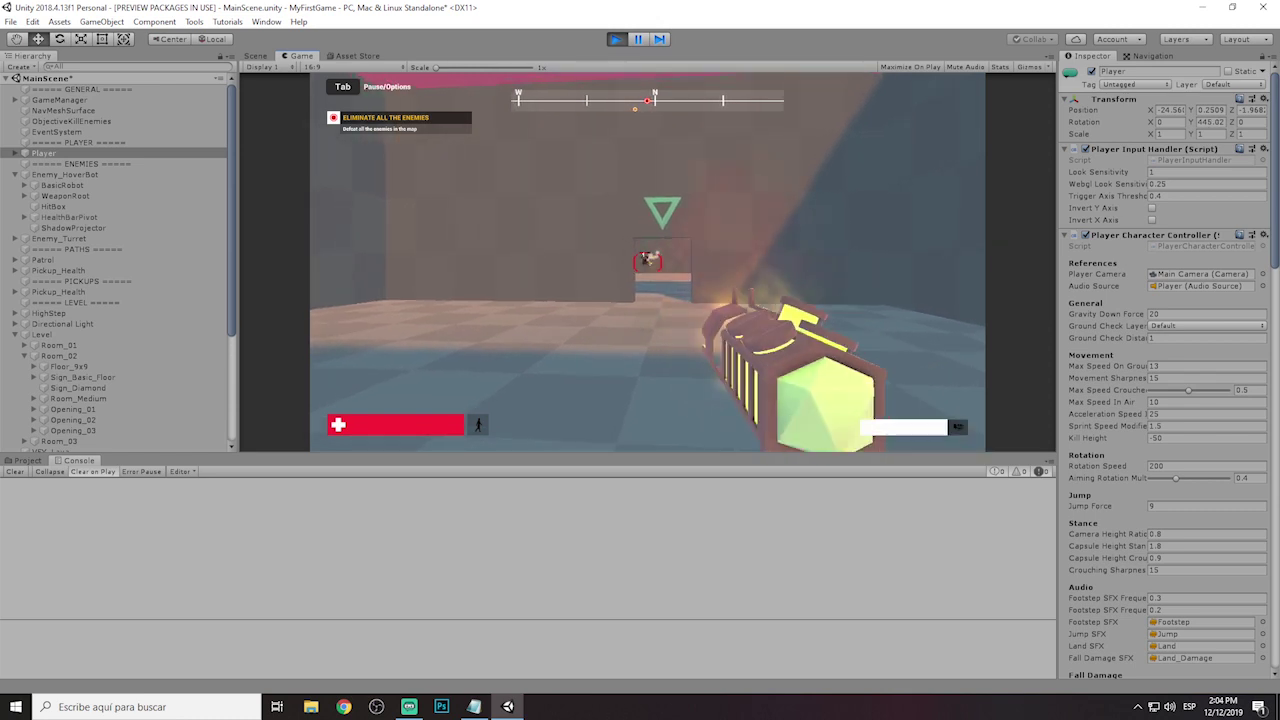
{"action": "left_click", "coordinate": [648, 262]}
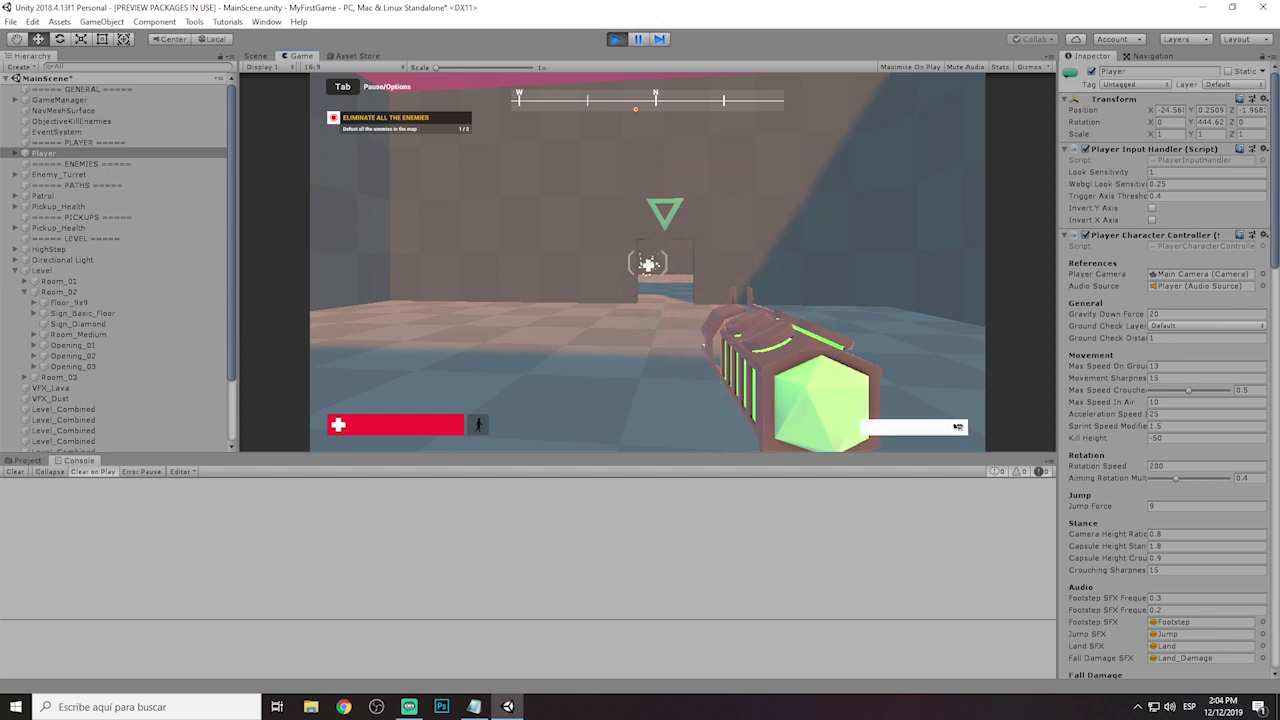
{"action": "key", "text": "w"}
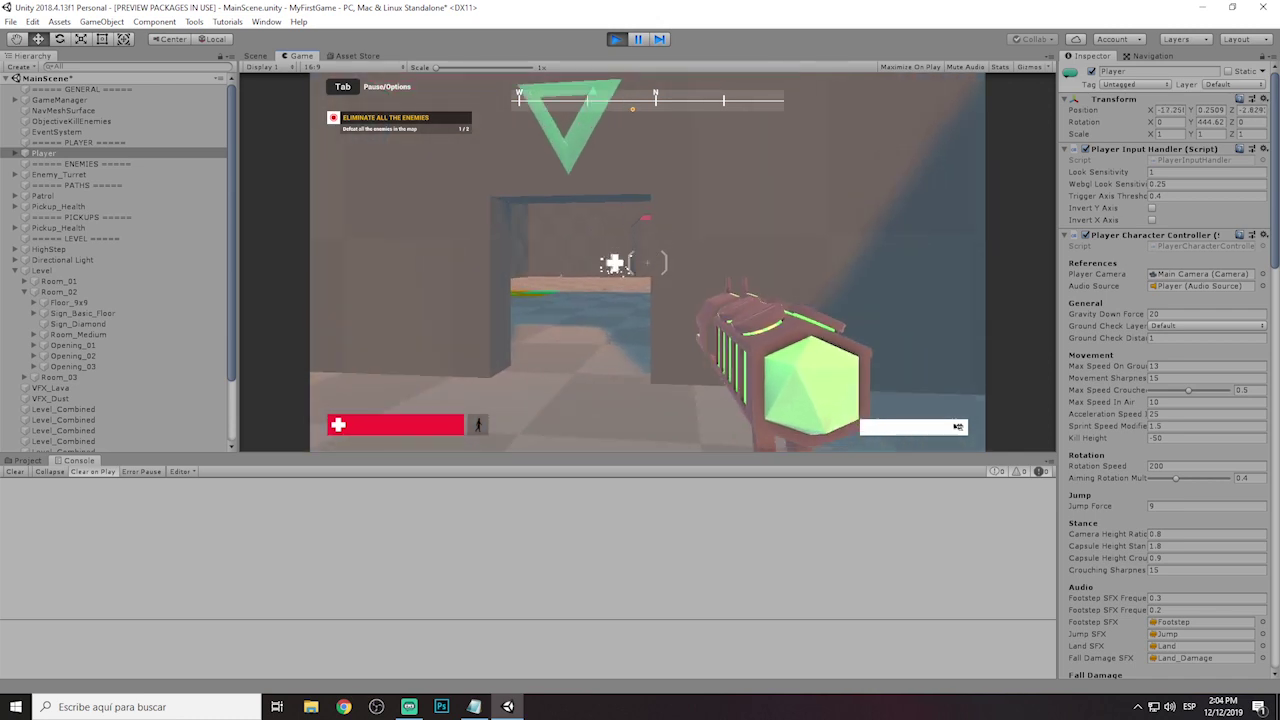
{"action": "key", "text": "w"}
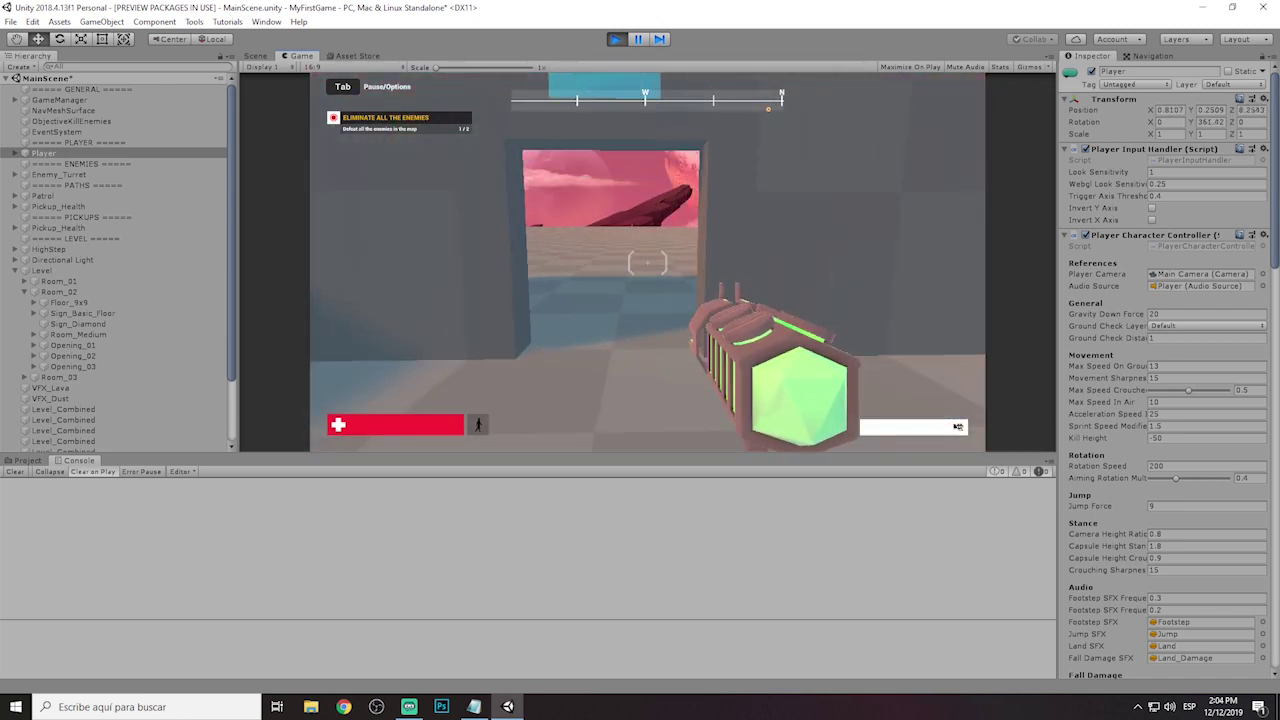
Turn onto the green and yellow floor, sidestep, and fire the weapon.
{"action": "key", "text": "w"}
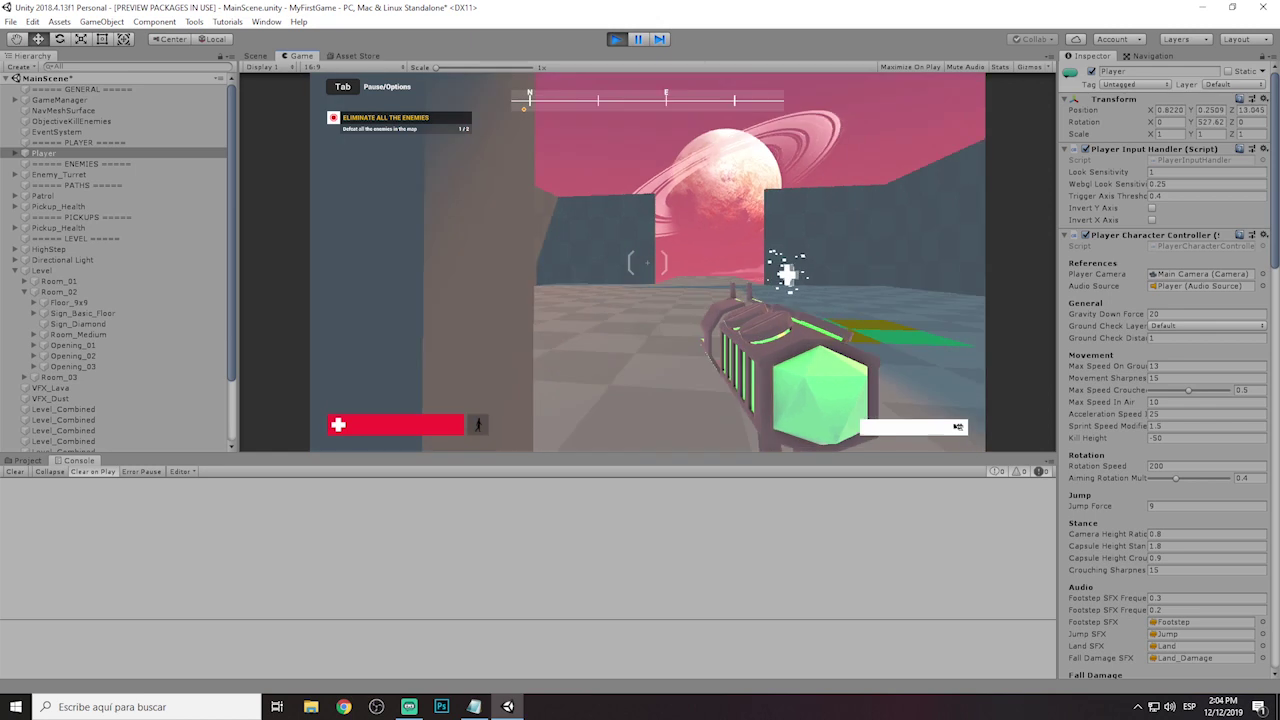
{"action": "key", "text": "d"}
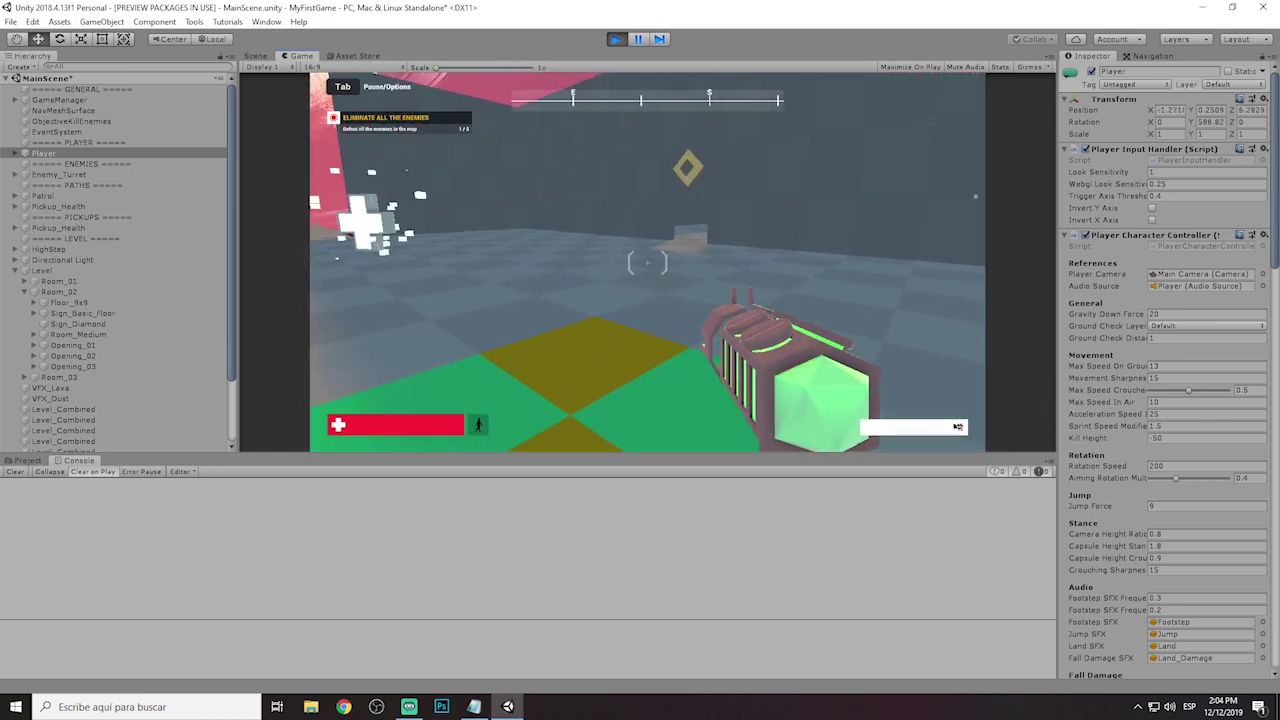
{"action": "mouse_move", "coordinate": [647, 262]}
{"action": "left_click", "coordinate": [647, 262]}
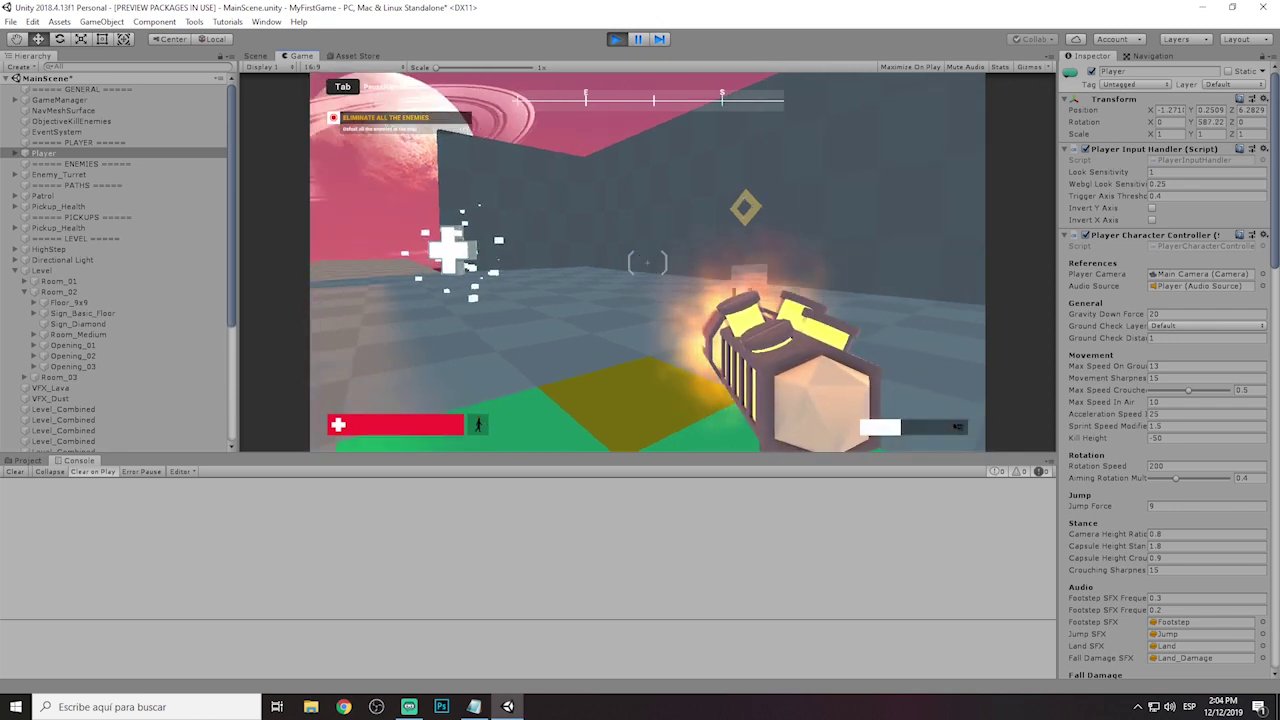
{"action": "mouse_move", "coordinate": [647, 262]}
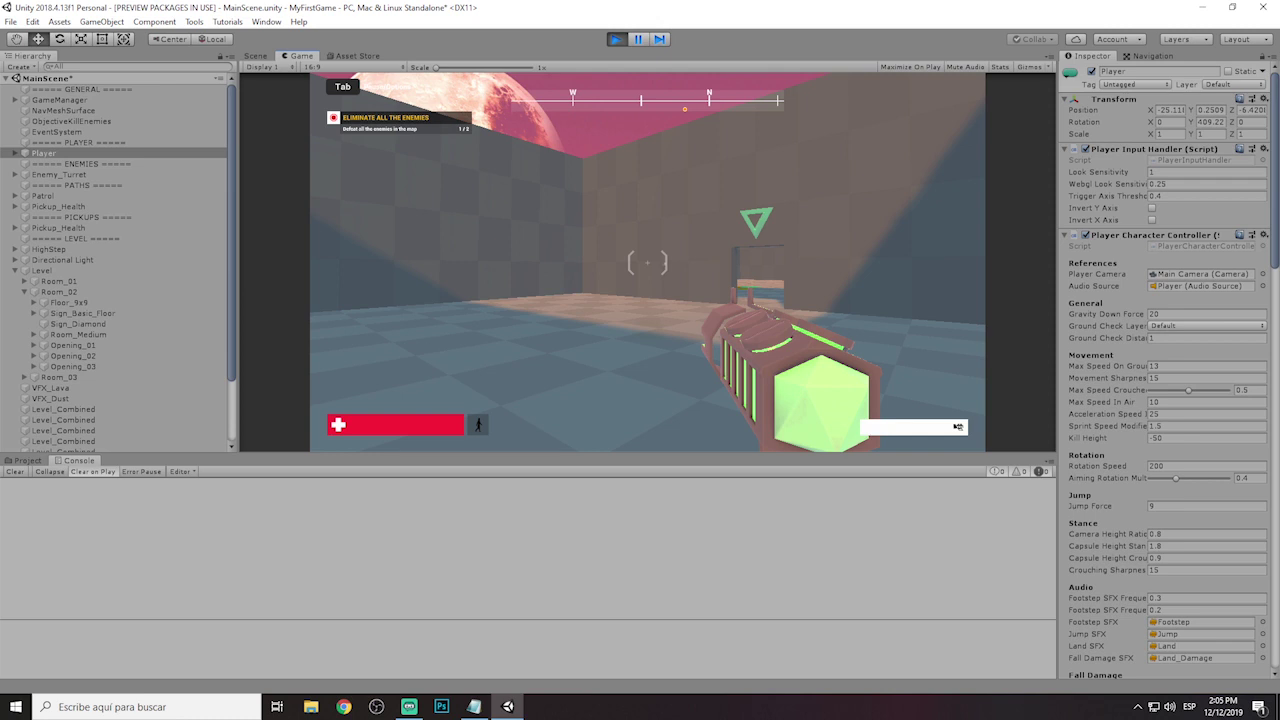
Fire repeatedly at the target ahead, then walk off the ledge into the lava.
{"action": "left_click", "coordinate": [647, 262]}
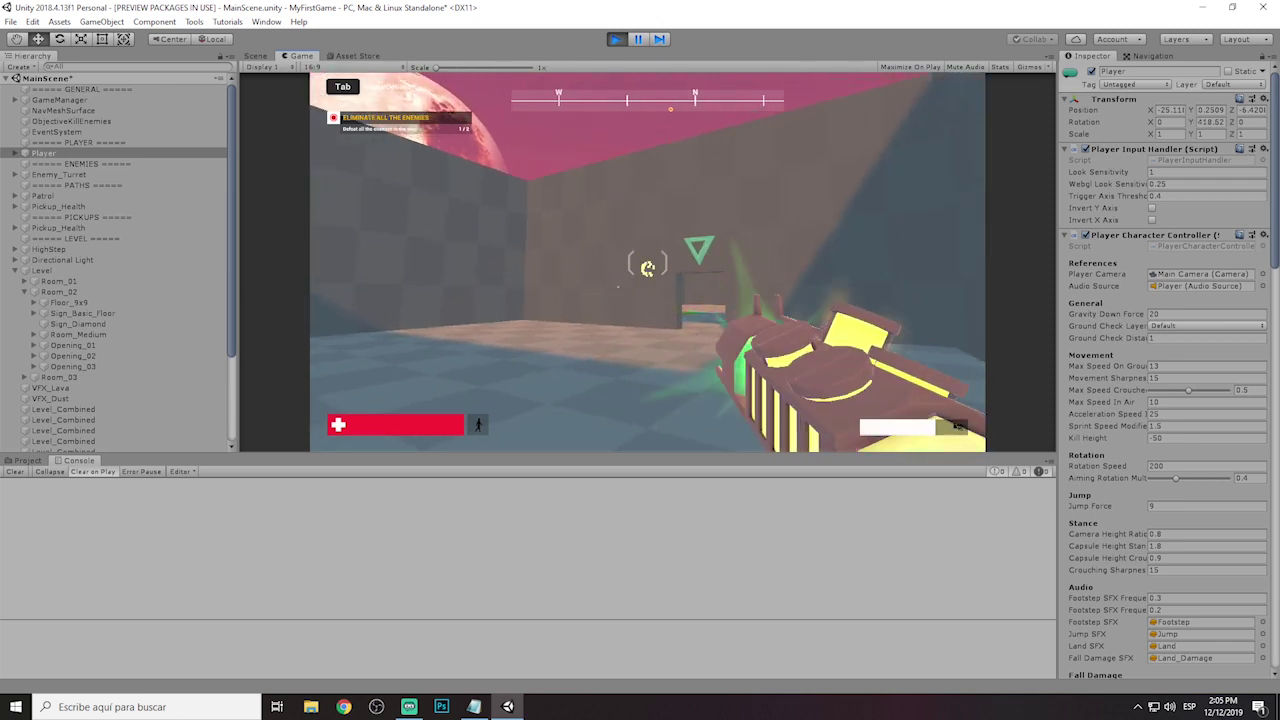
{"action": "left_click", "coordinate": [647, 262]}
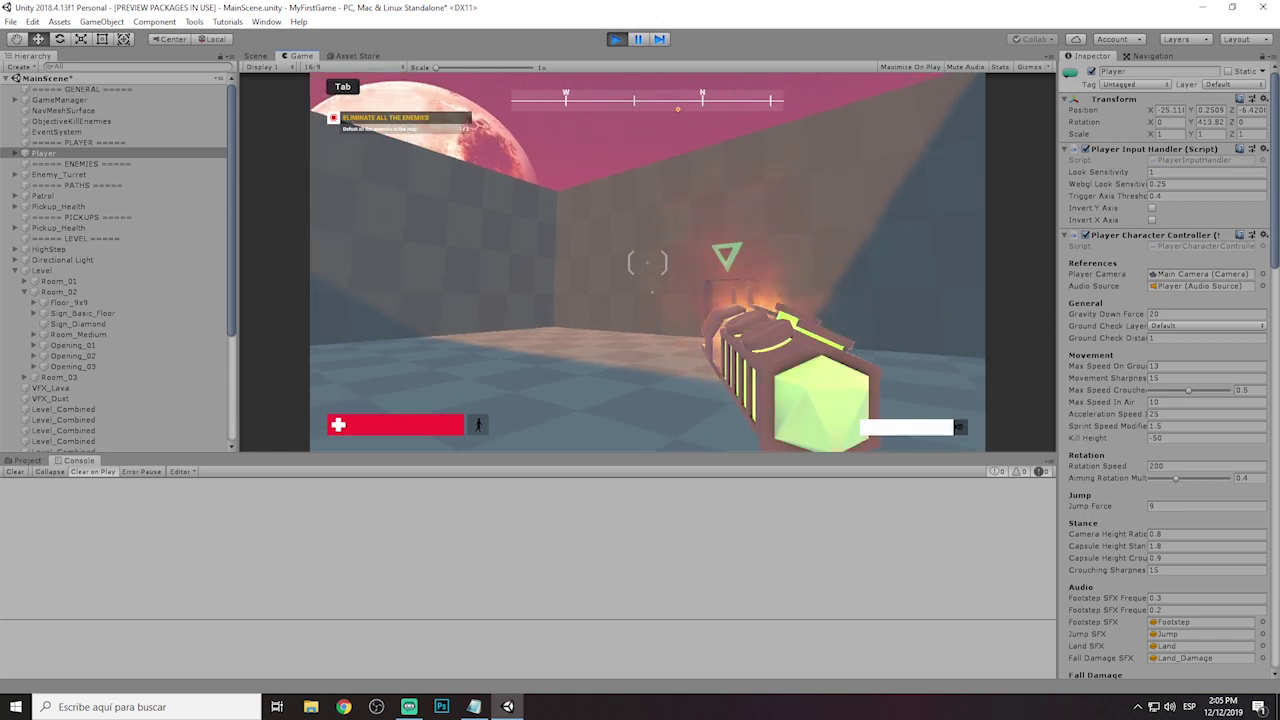
{"action": "left_click", "coordinate": [647, 262]}
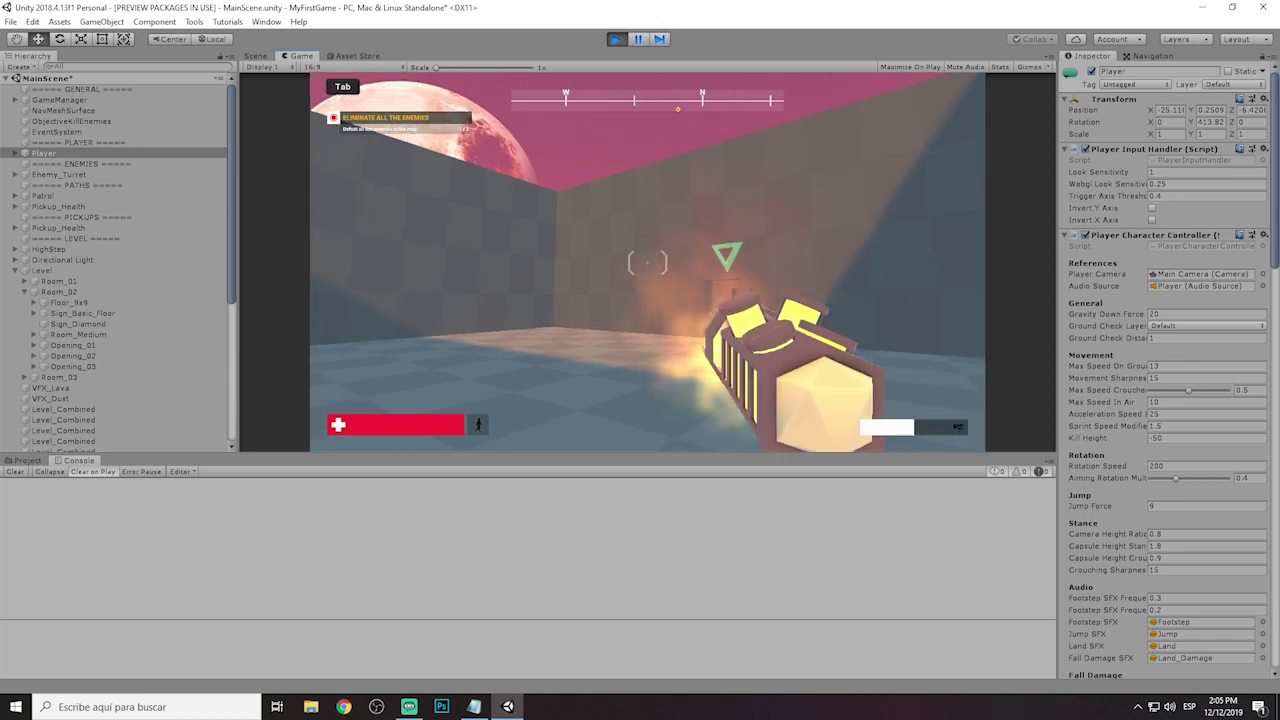
{"action": "left_click", "coordinate": [647, 262]}
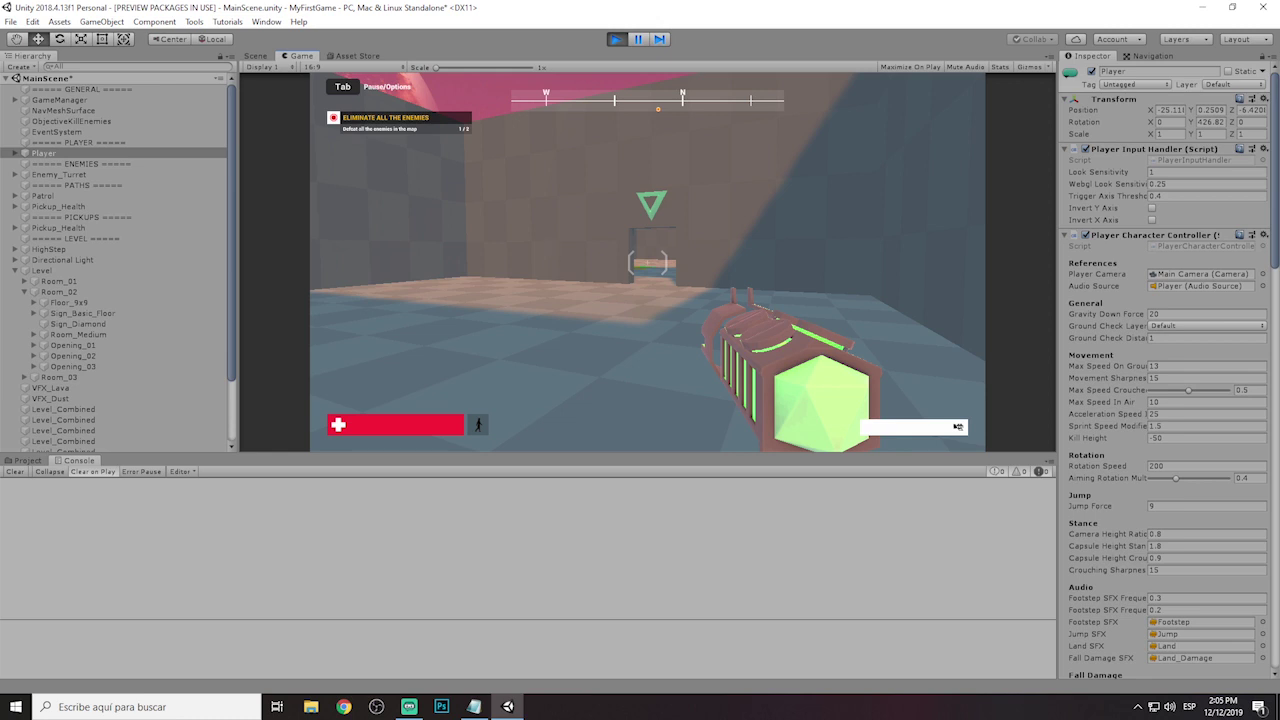
{"action": "key", "text": "w"}
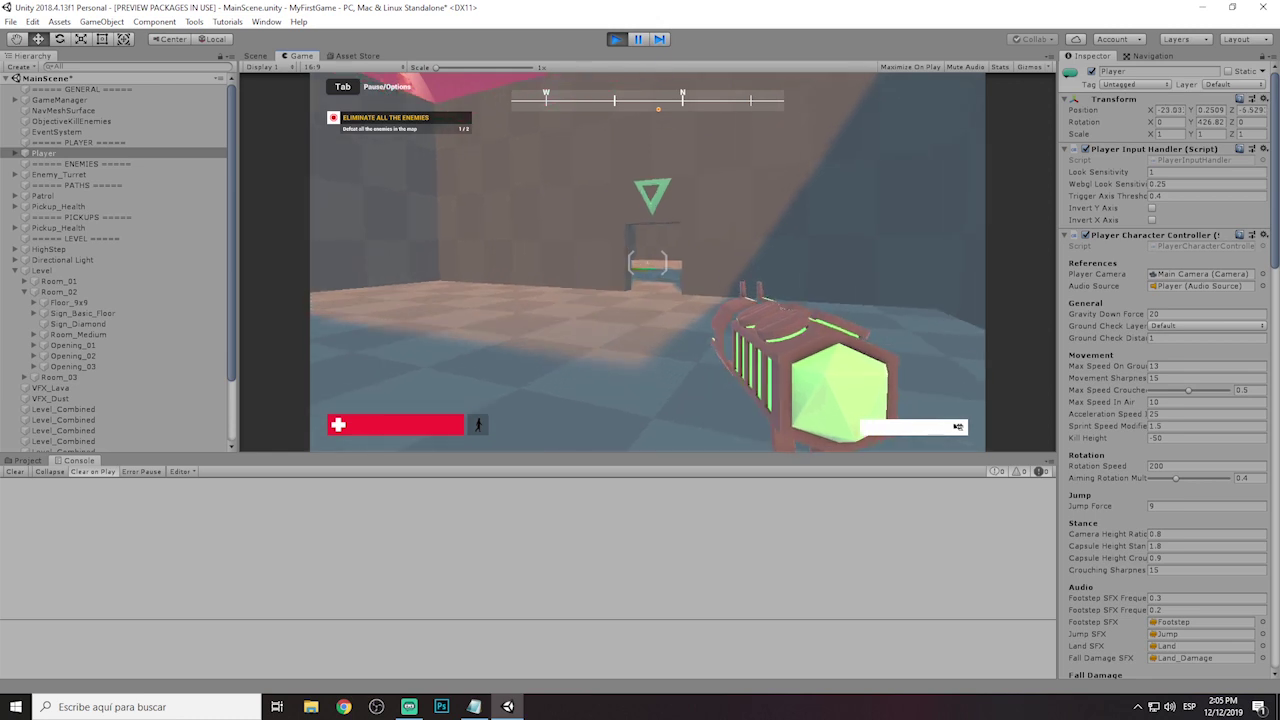
{"action": "key", "text": "w"}
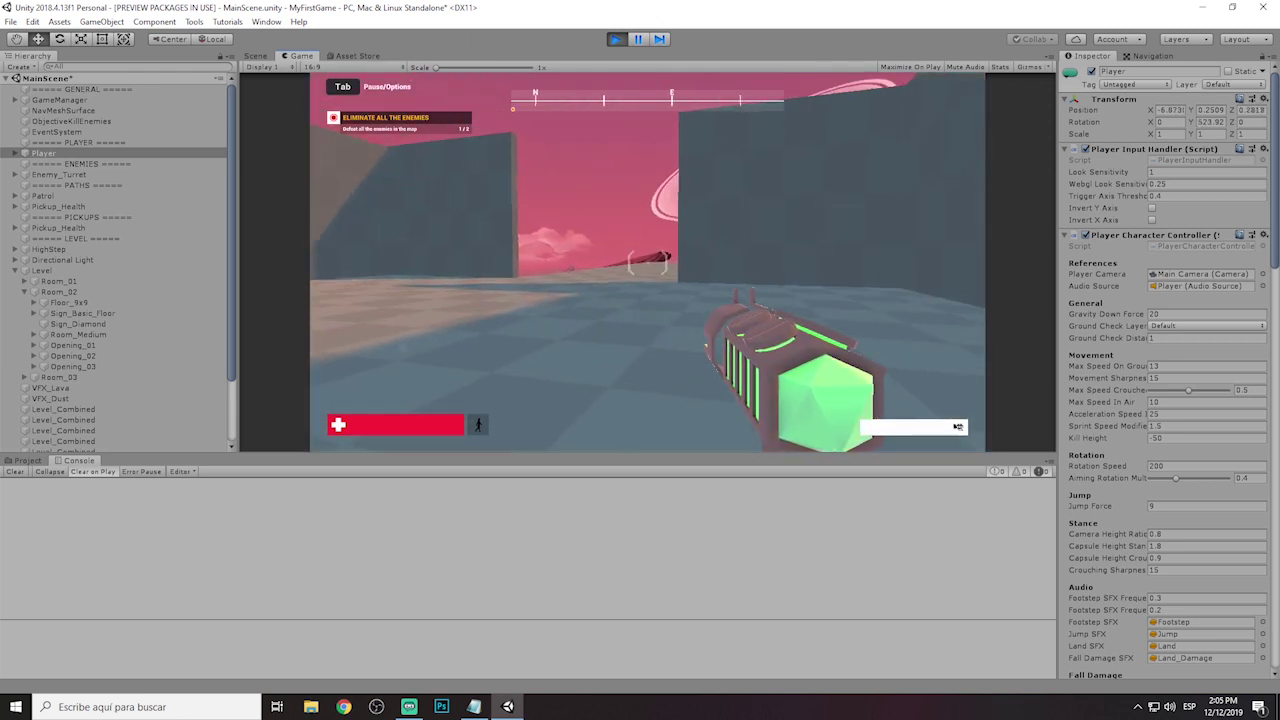
{"action": "key", "text": "w"}
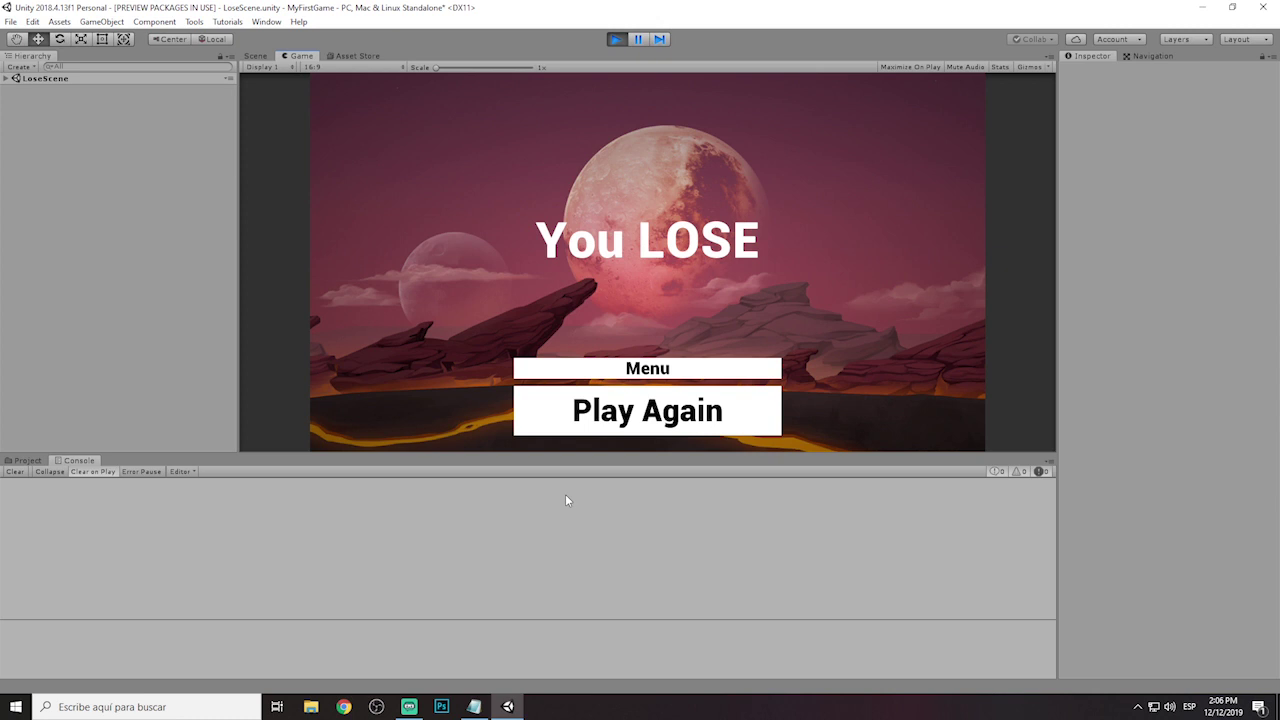
Choose Play Again on the You LOSE screen to reload MainScene.
{"action": "left_click", "coordinate": [684, 404]}
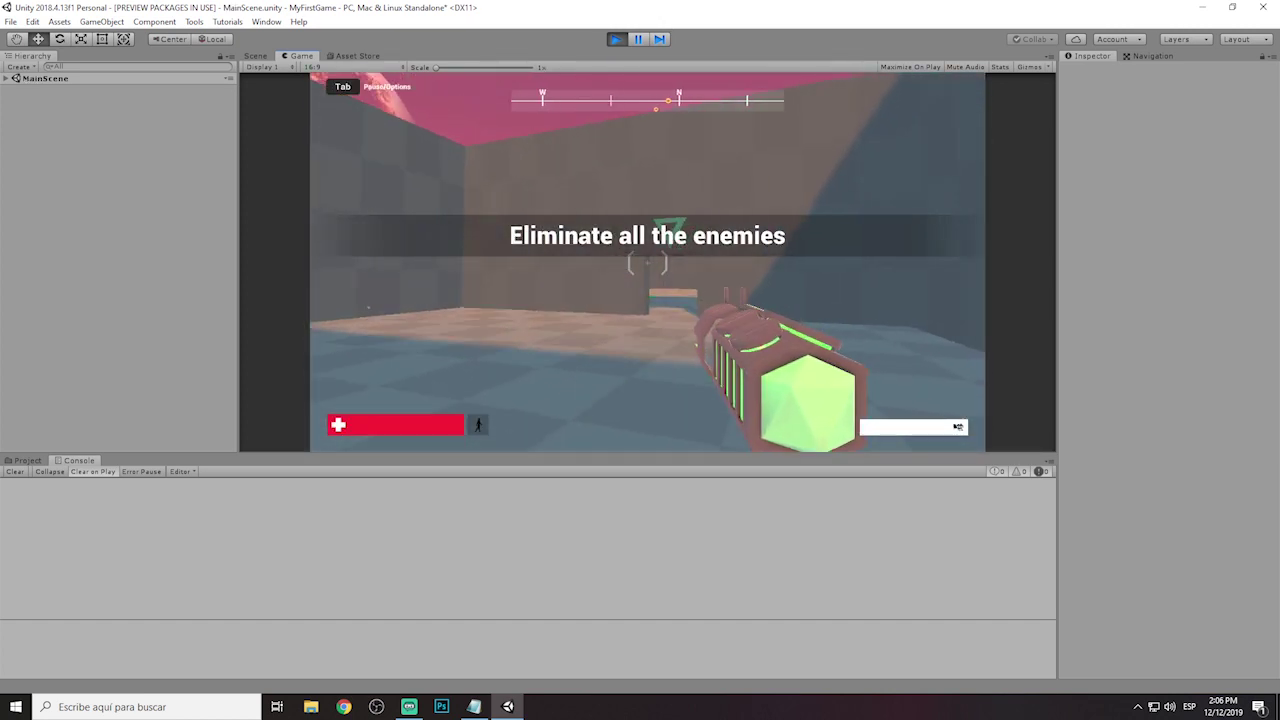
Shoot the doorway enemy, then walk through the teal-floored area and pink room toward the objective marker.
{"action": "left_click", "coordinate": [647, 262]}
{"action": "key", "text": "w"}
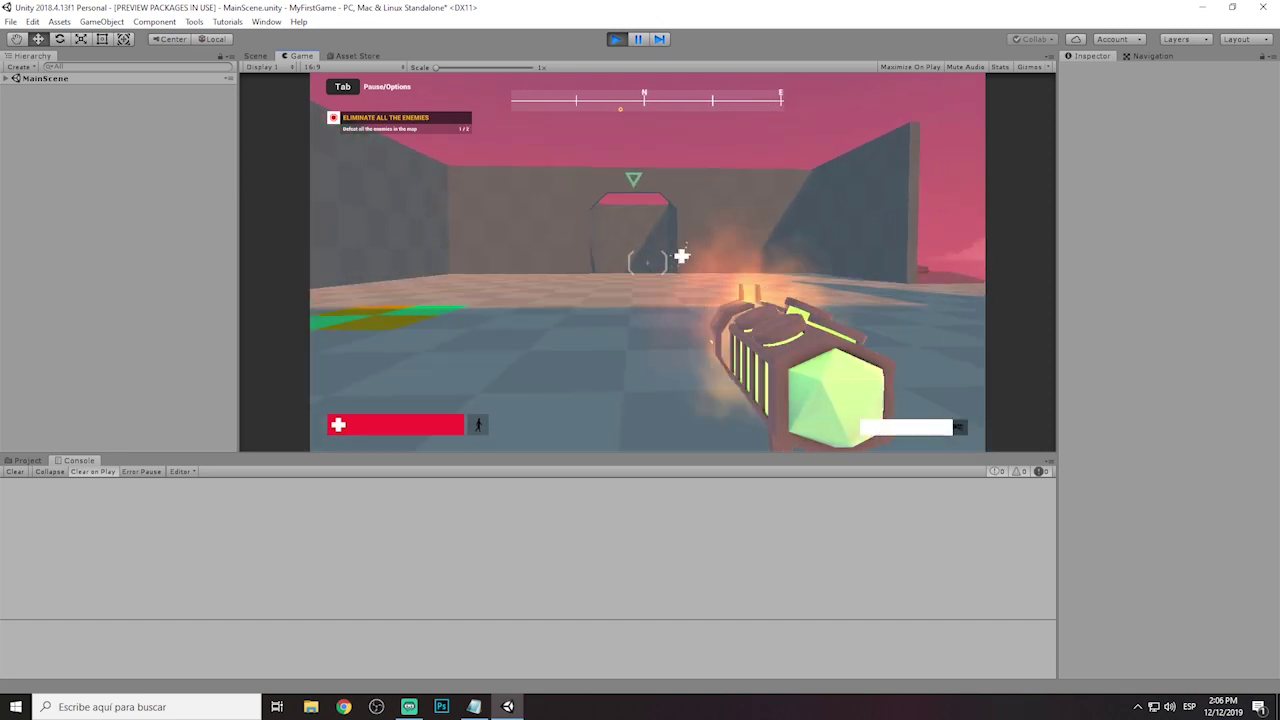
{"action": "key", "text": "w"}
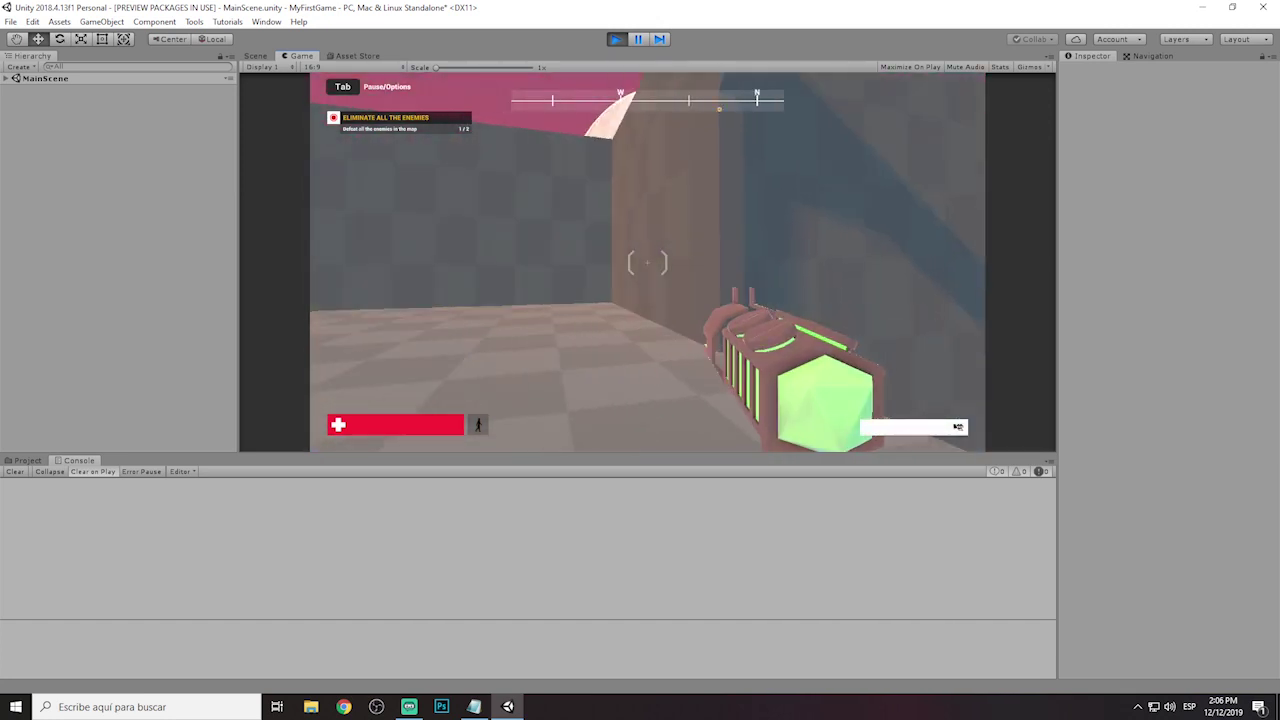
{"action": "key", "text": "w"}
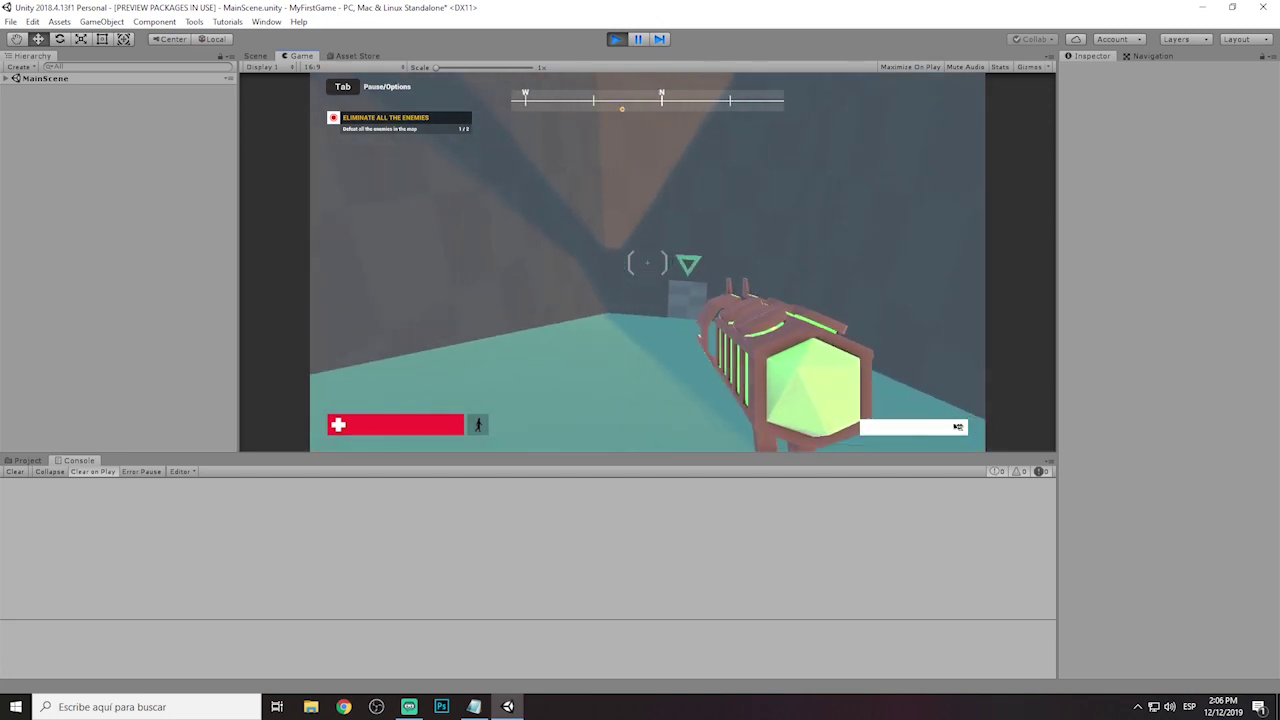
{"action": "key", "text": "w"}
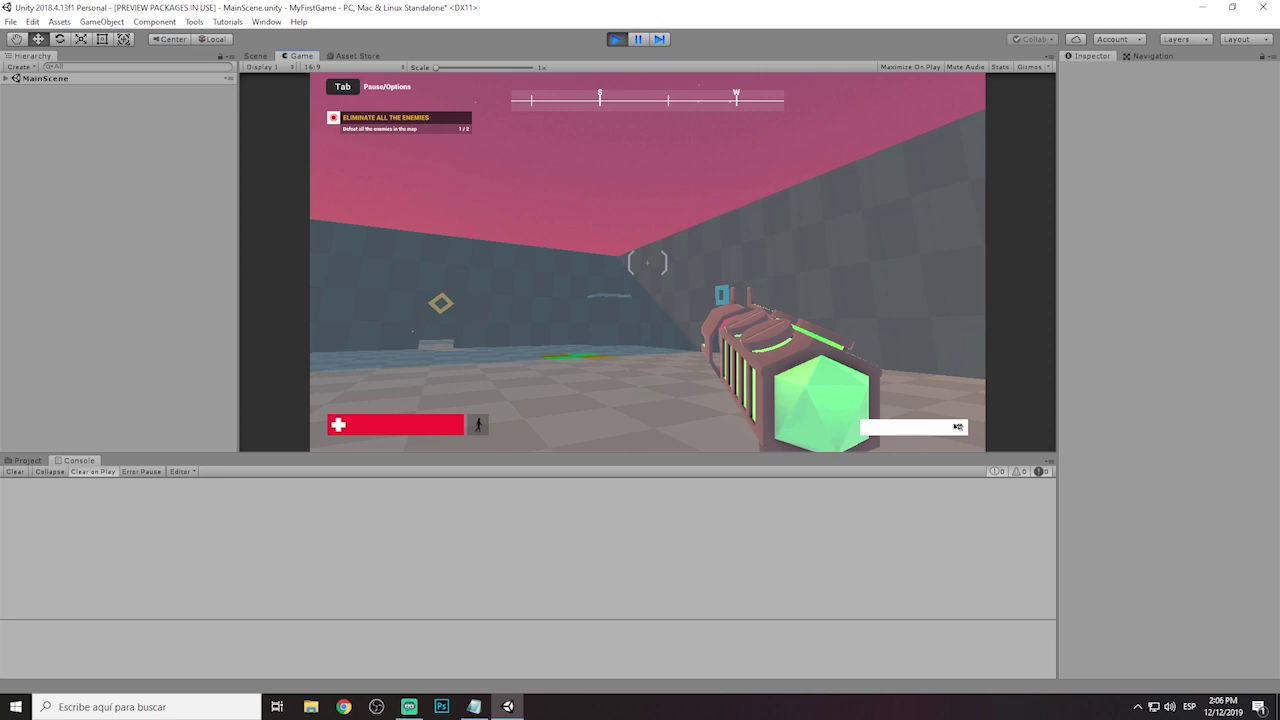
{"action": "key", "text": "w"}
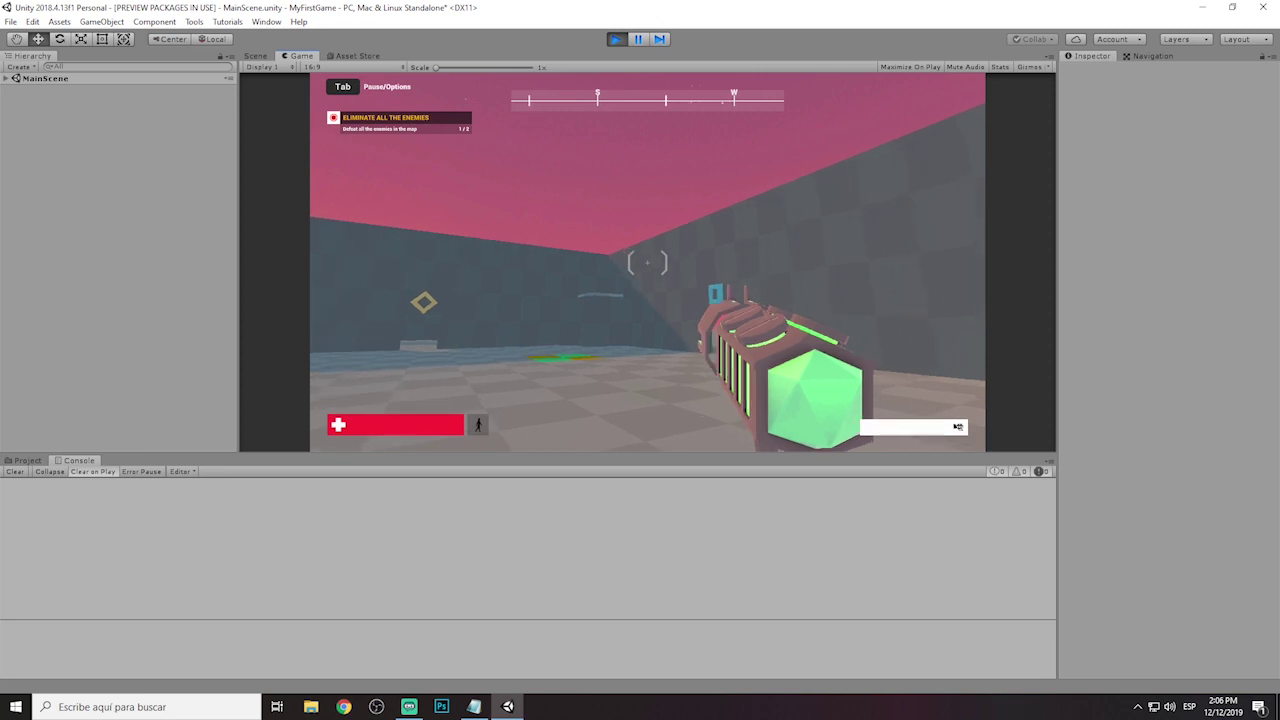
{"action": "key", "text": "w"}
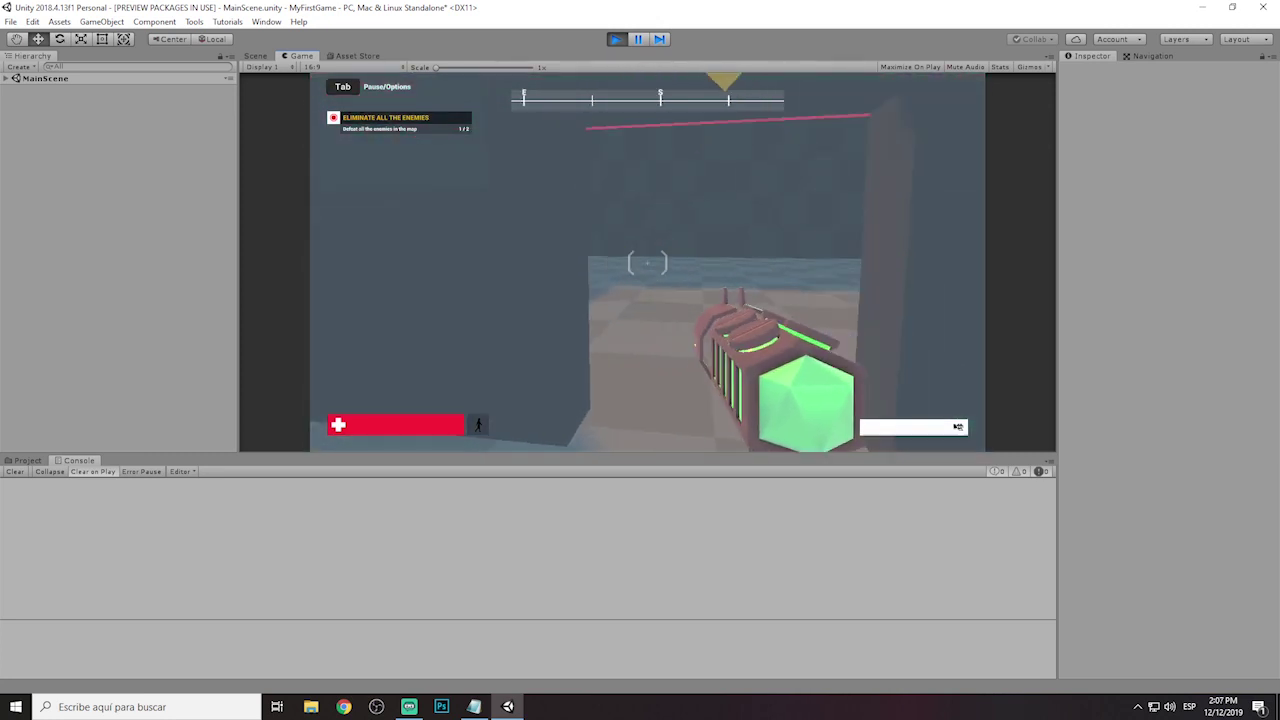
{"action": "key", "text": "w"}
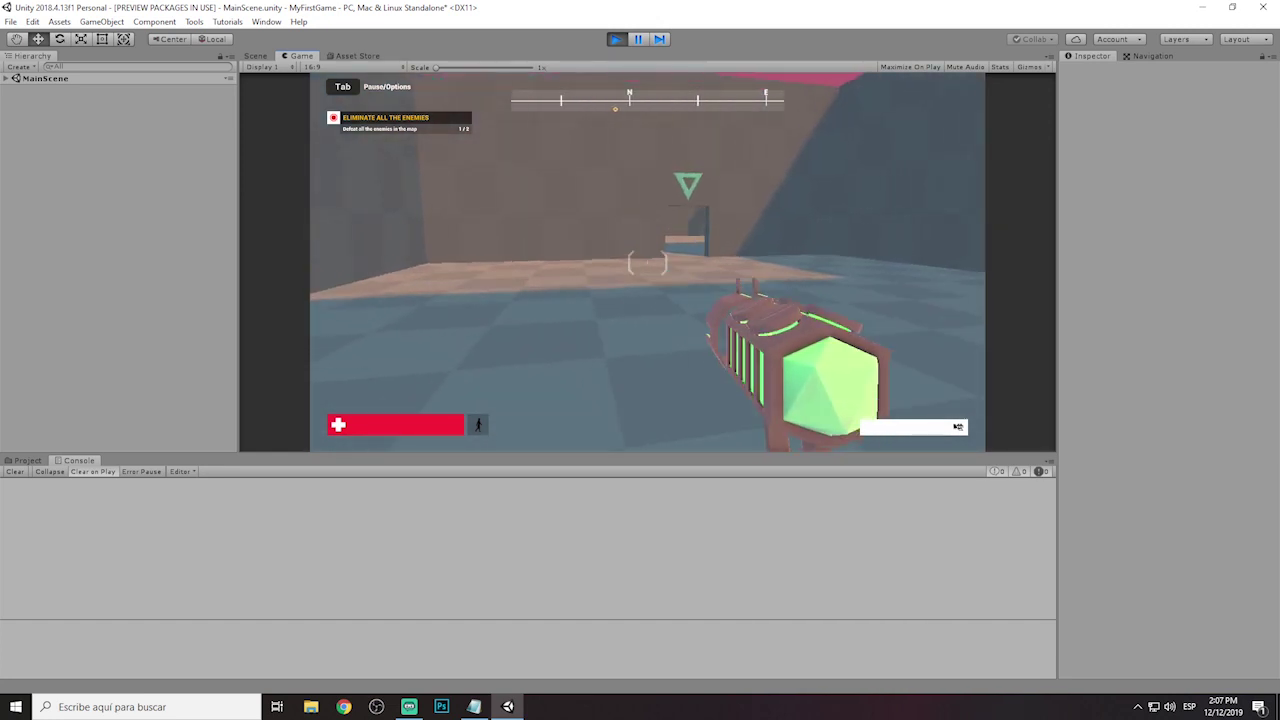
Head through the larger room into the pink-sky corridor and shoot the target dummy until destroyed.
{"action": "key", "text": "w"}
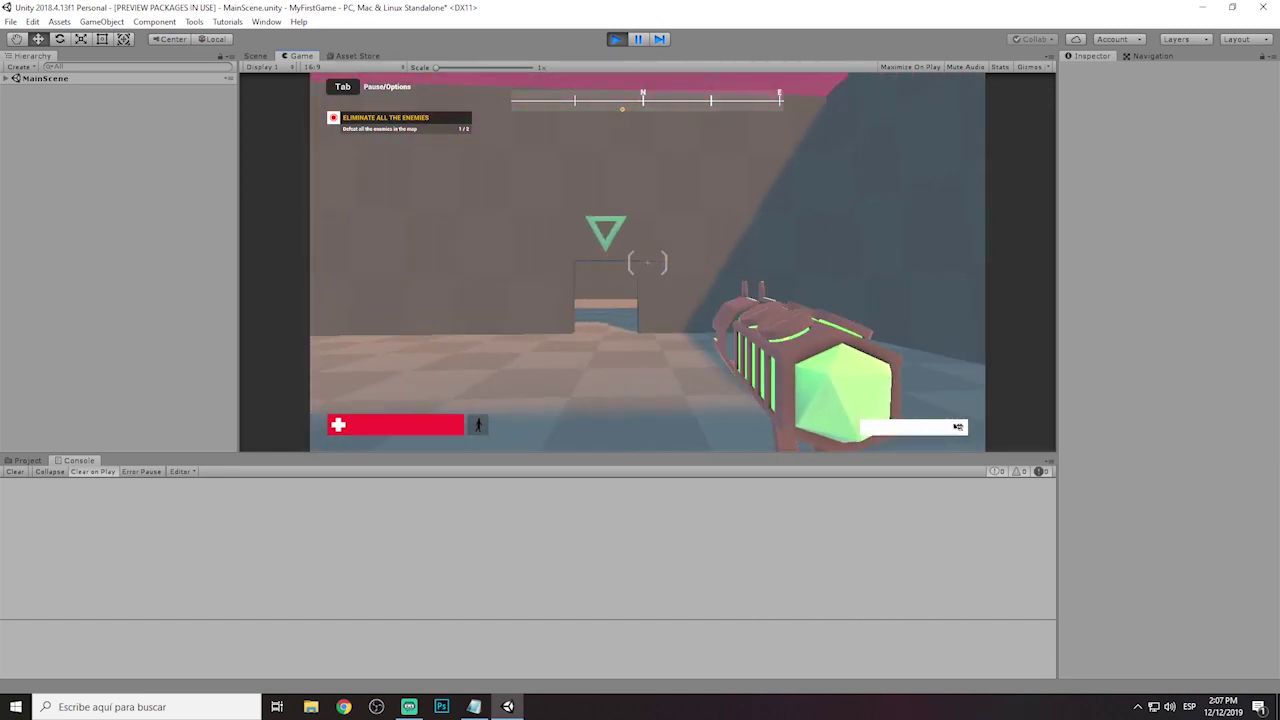
{"action": "key", "text": "w"}
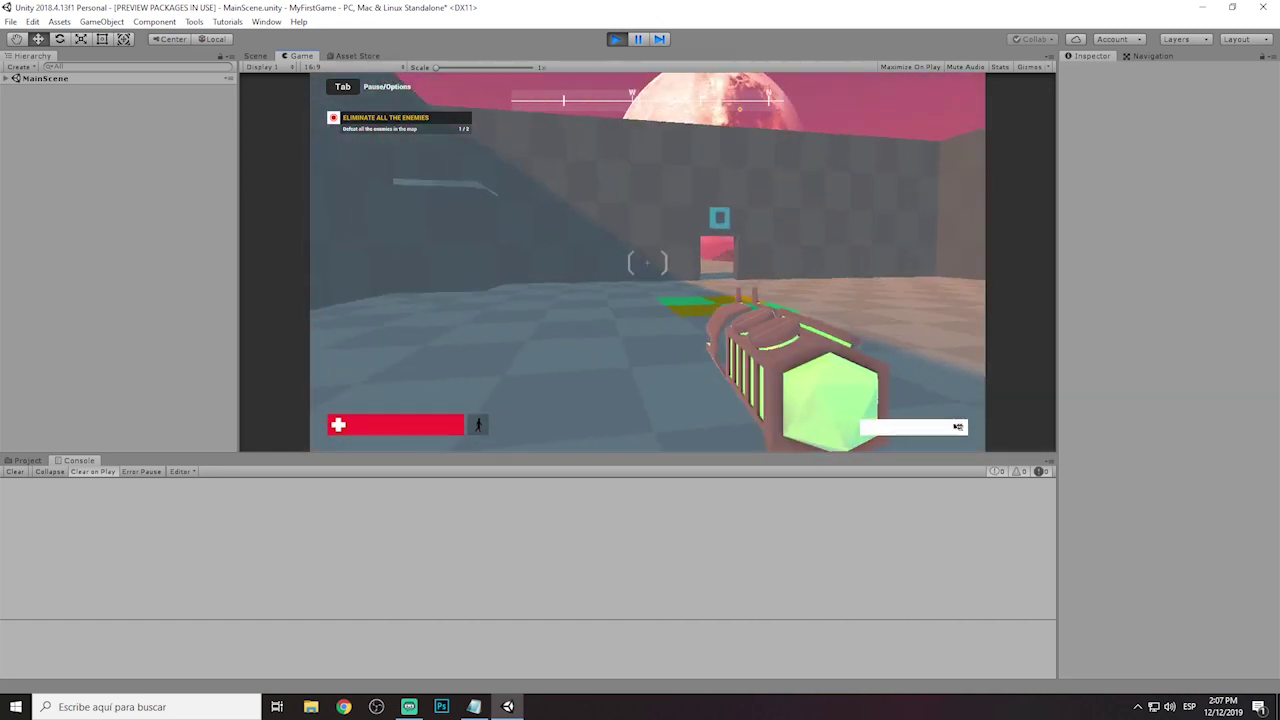
{"action": "key", "text": "w"}
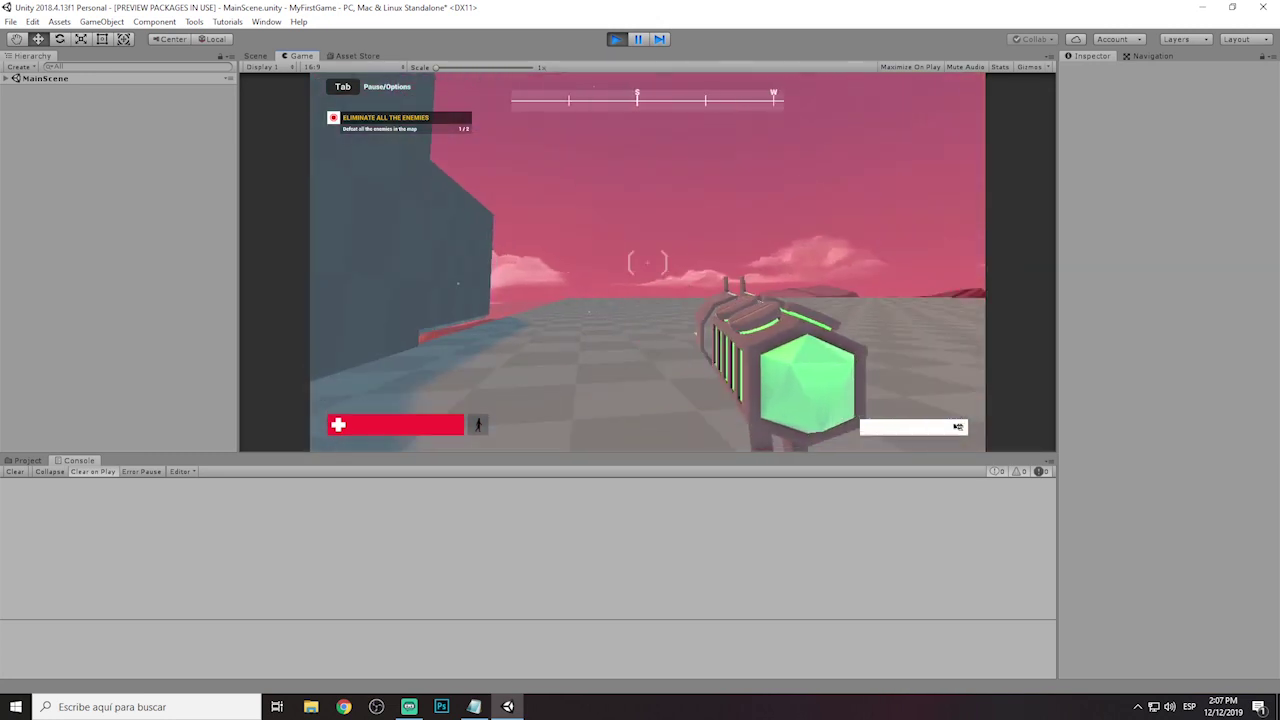
{"action": "key", "text": "w"}
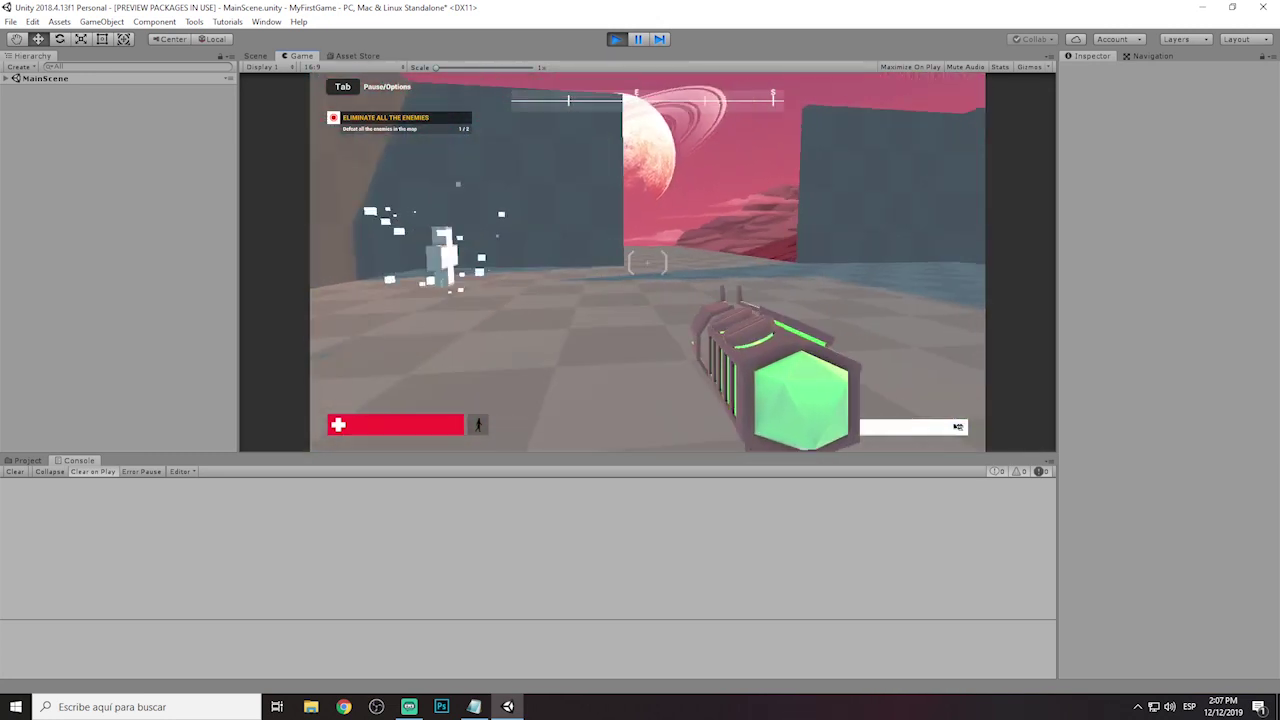
{"action": "key", "text": "w"}
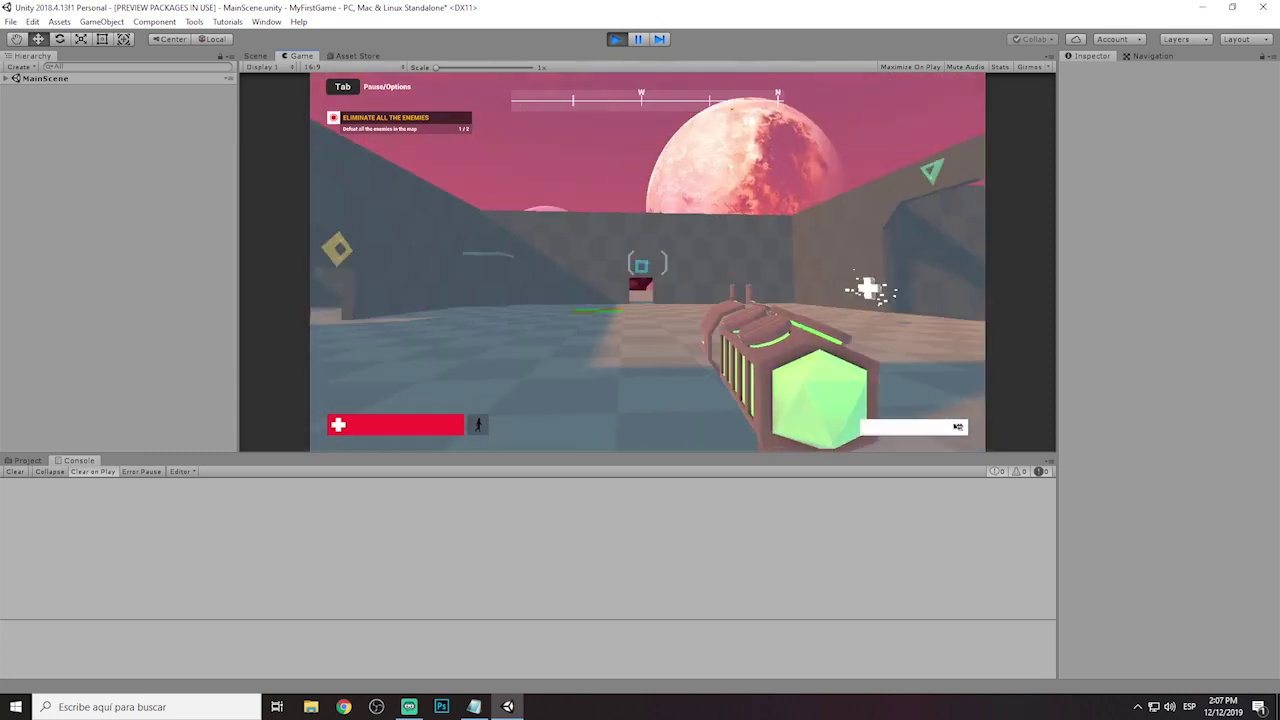
{"action": "key", "text": "w"}
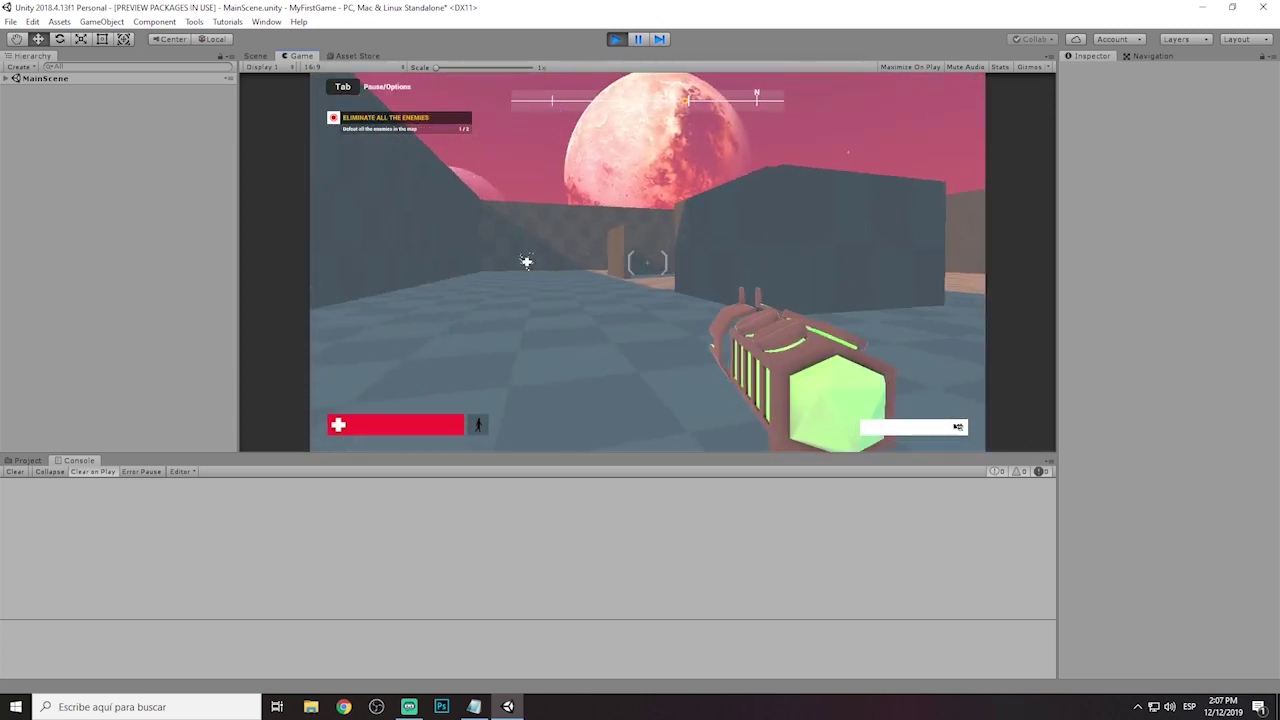
{"action": "left_click", "coordinate": [872, 318]}
{"action": "left_click", "coordinate": [872, 318]}
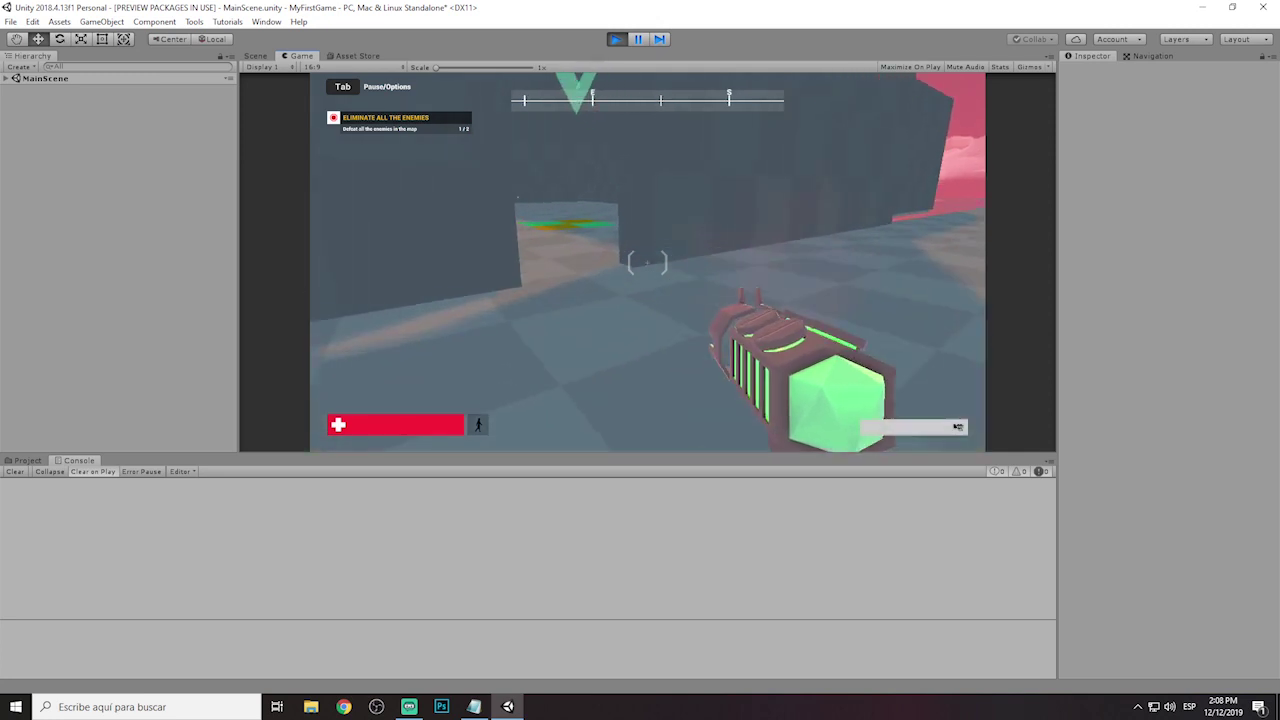
Move toward the last remaining enemy and shoot it twice.
{"action": "key", "text": "w"}
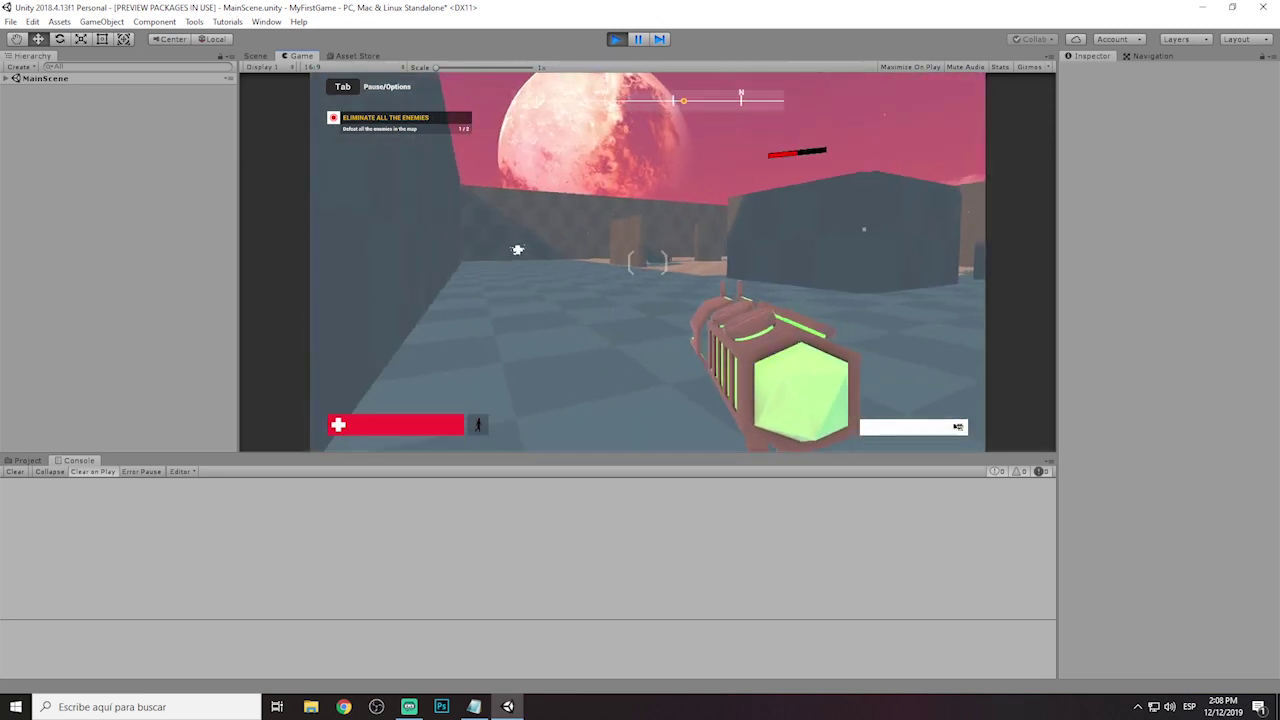
{"action": "left_click", "coordinate": [648, 262]}
{"action": "left_click", "coordinate": [647, 262]}
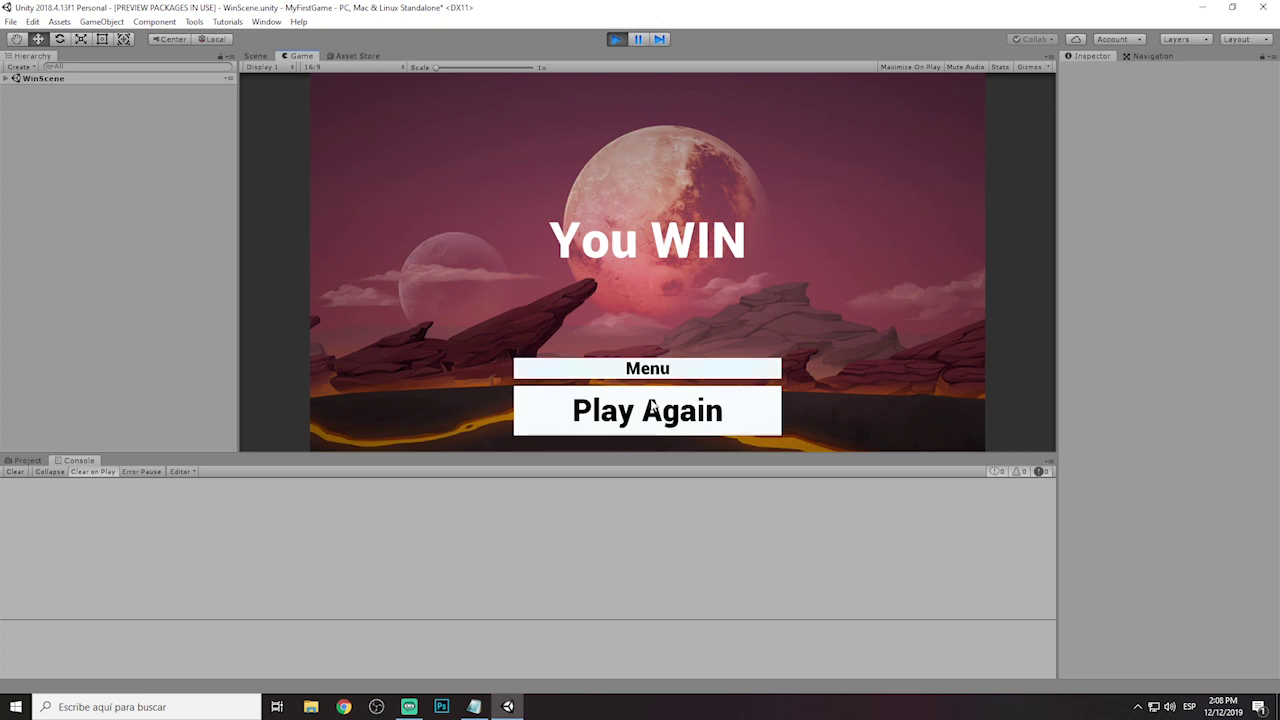
Choose Play Again on the You WIN screen to restart the level.
{"action": "left_click", "coordinate": [647, 410]}
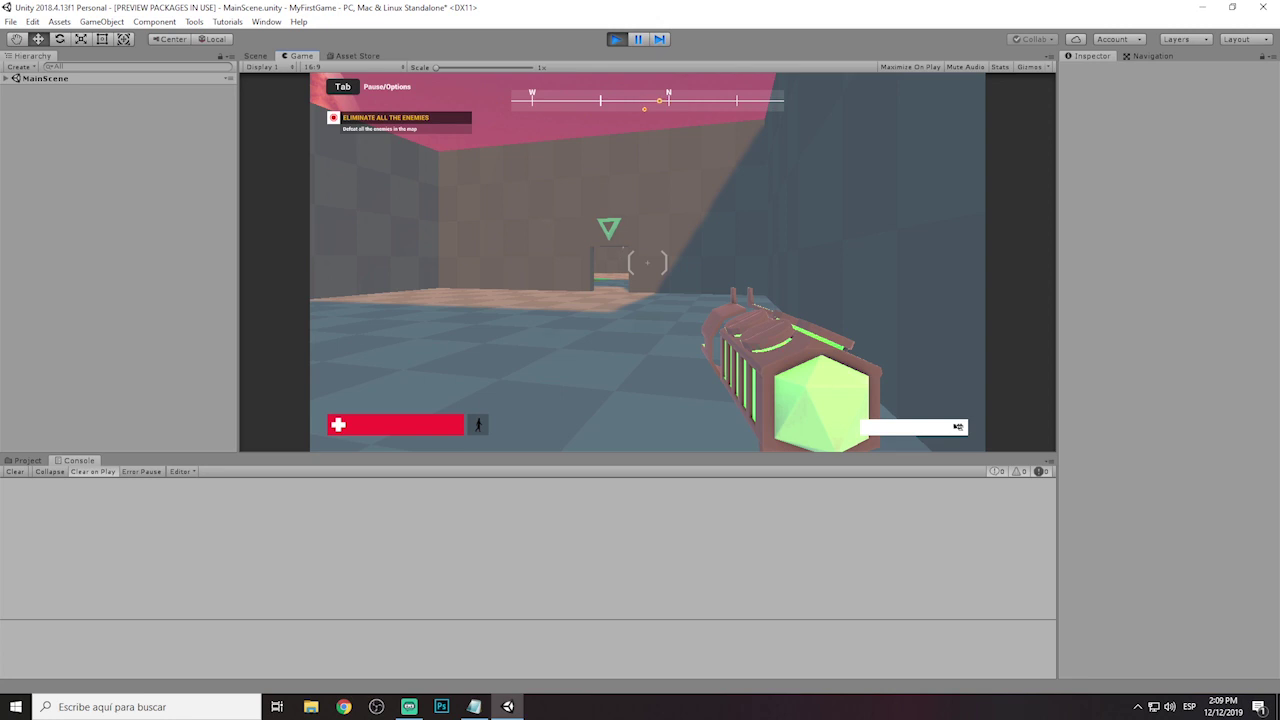
Walk around the starting room, backing off the walls and turning toward the marked doorway.
{"action": "key", "text": "w"}
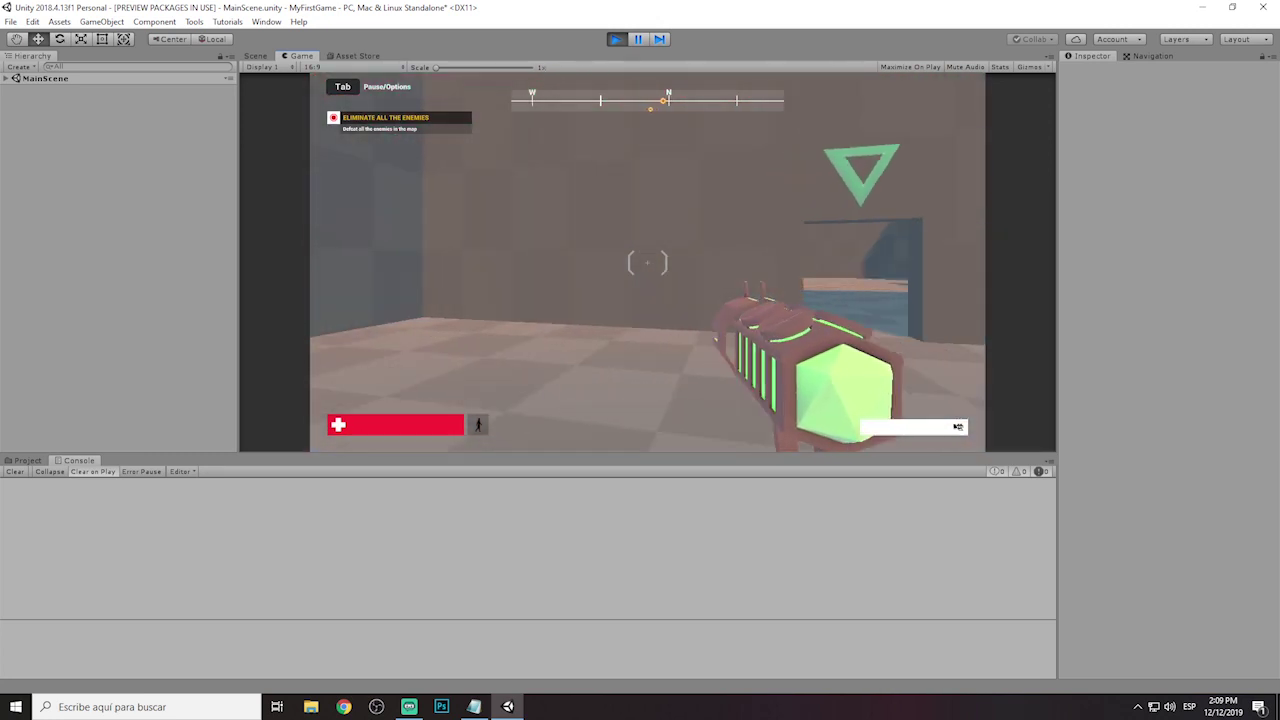
{"action": "key", "text": "s"}
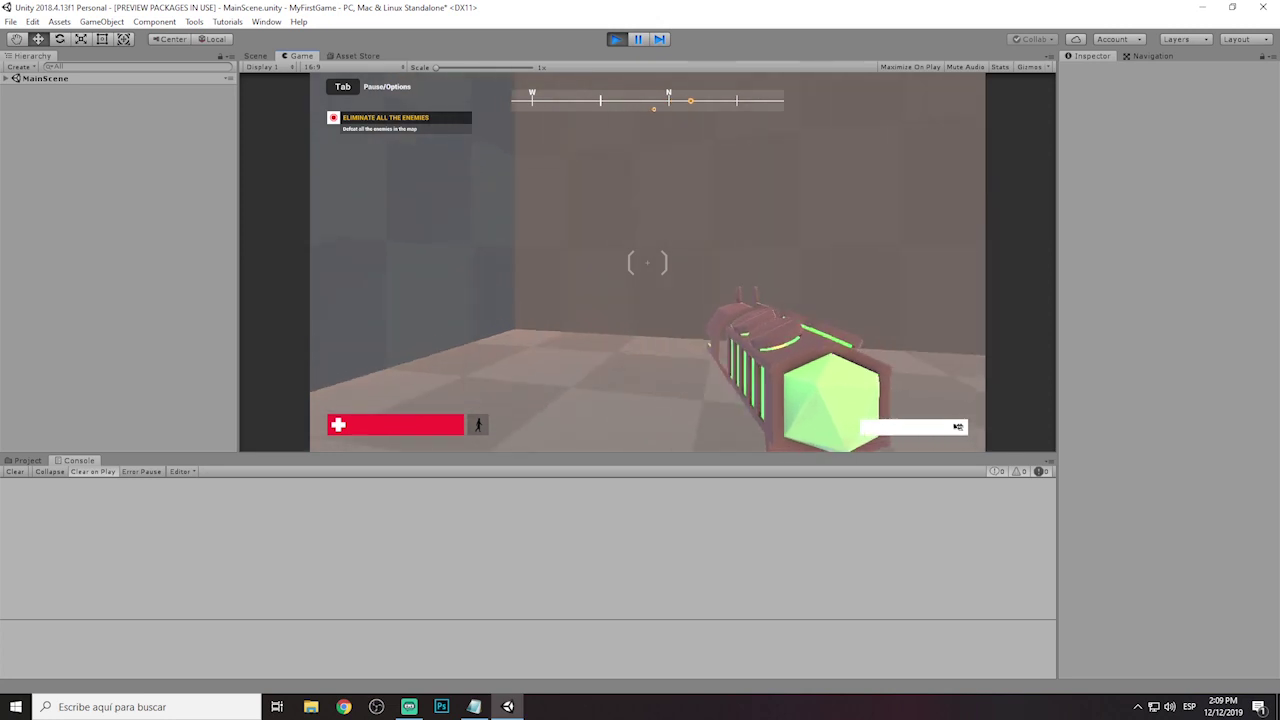
{"action": "key", "text": "s"}
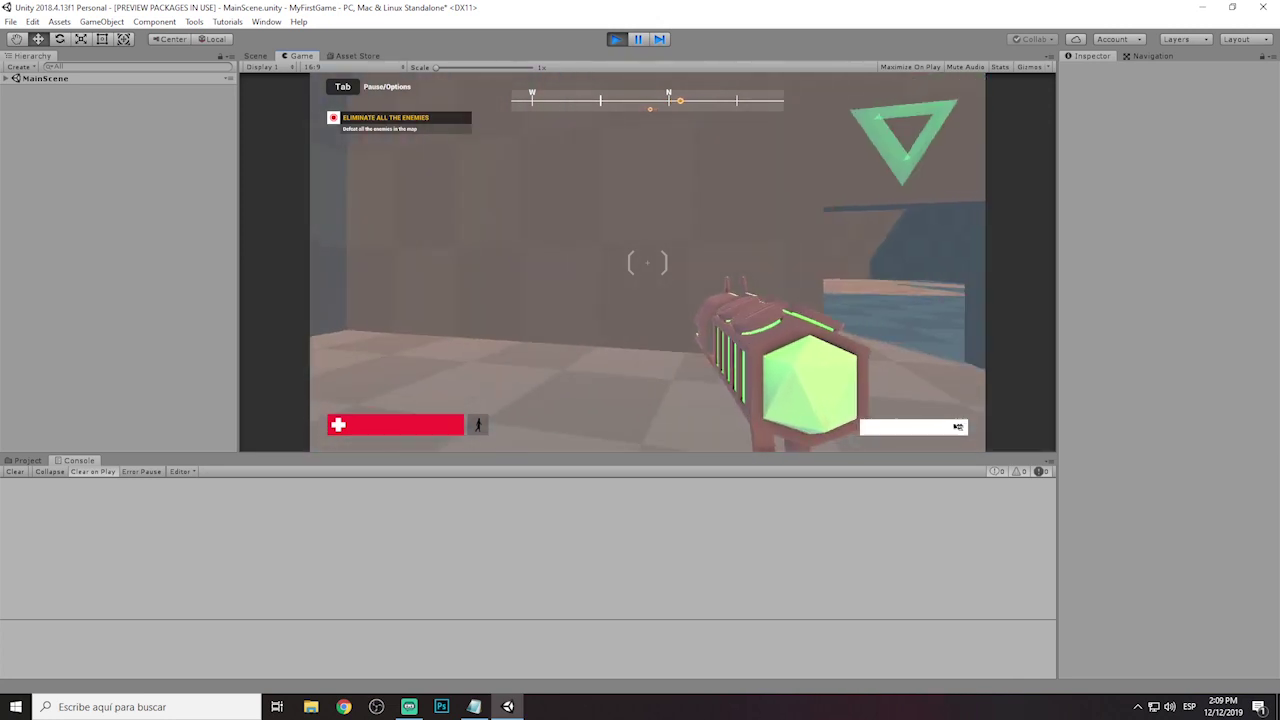
{"action": "key", "text": "w"}
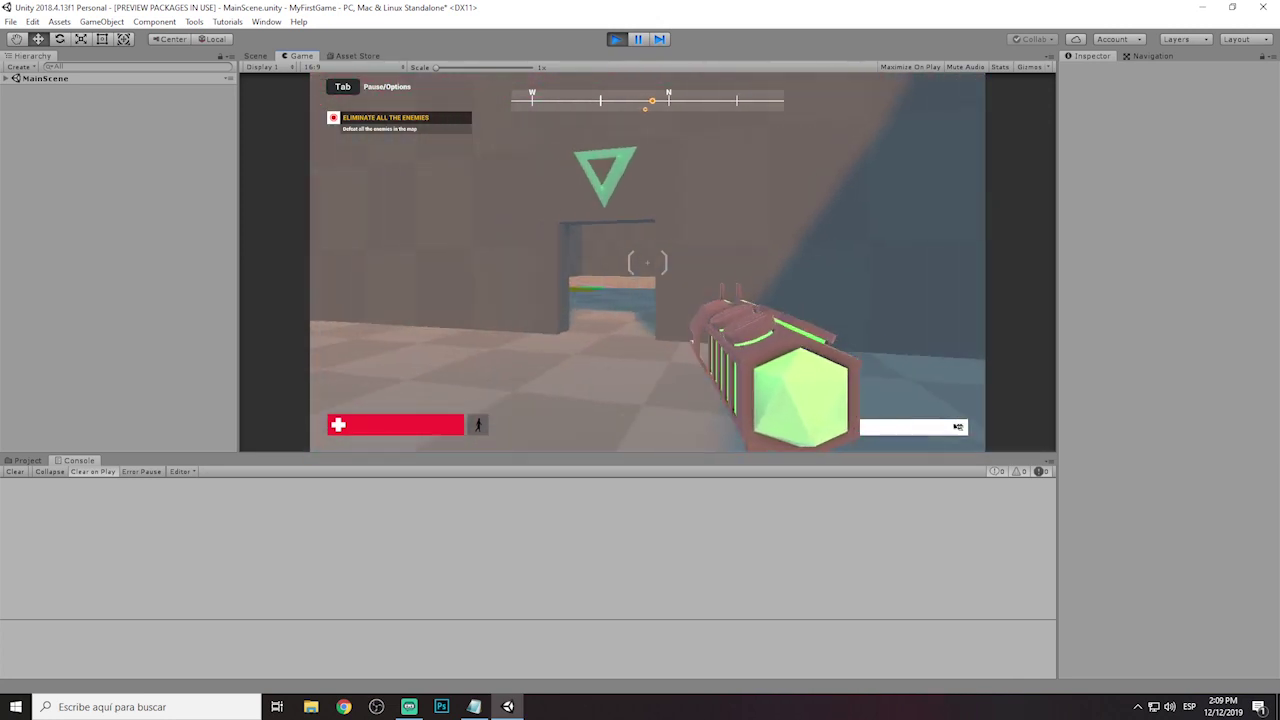
{"action": "key", "text": "w"}
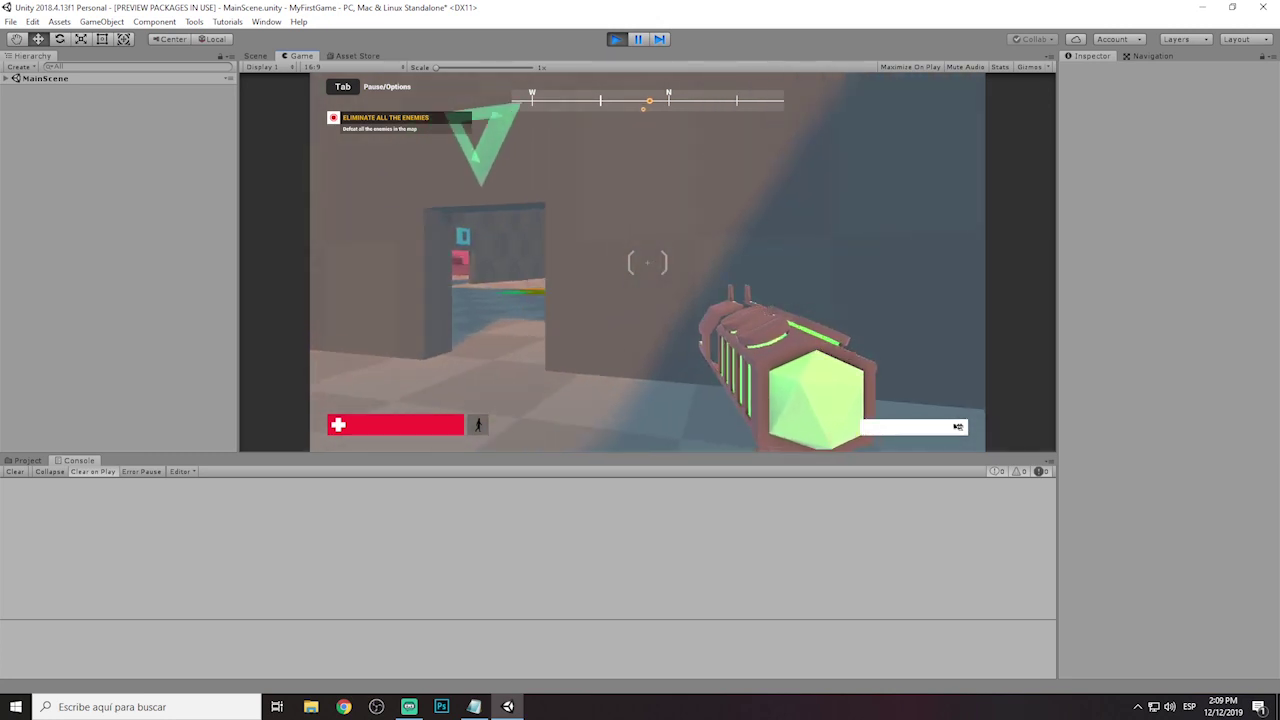
{"action": "key", "text": "d"}
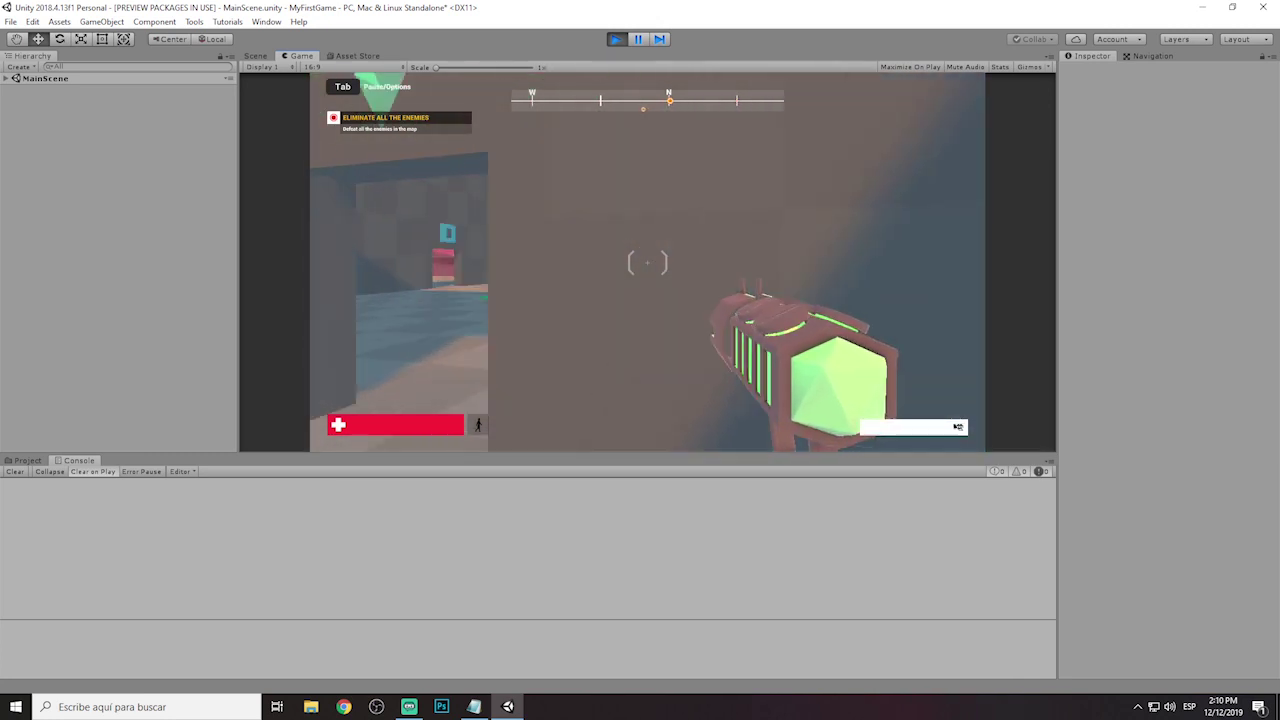
{"action": "key", "text": "w"}
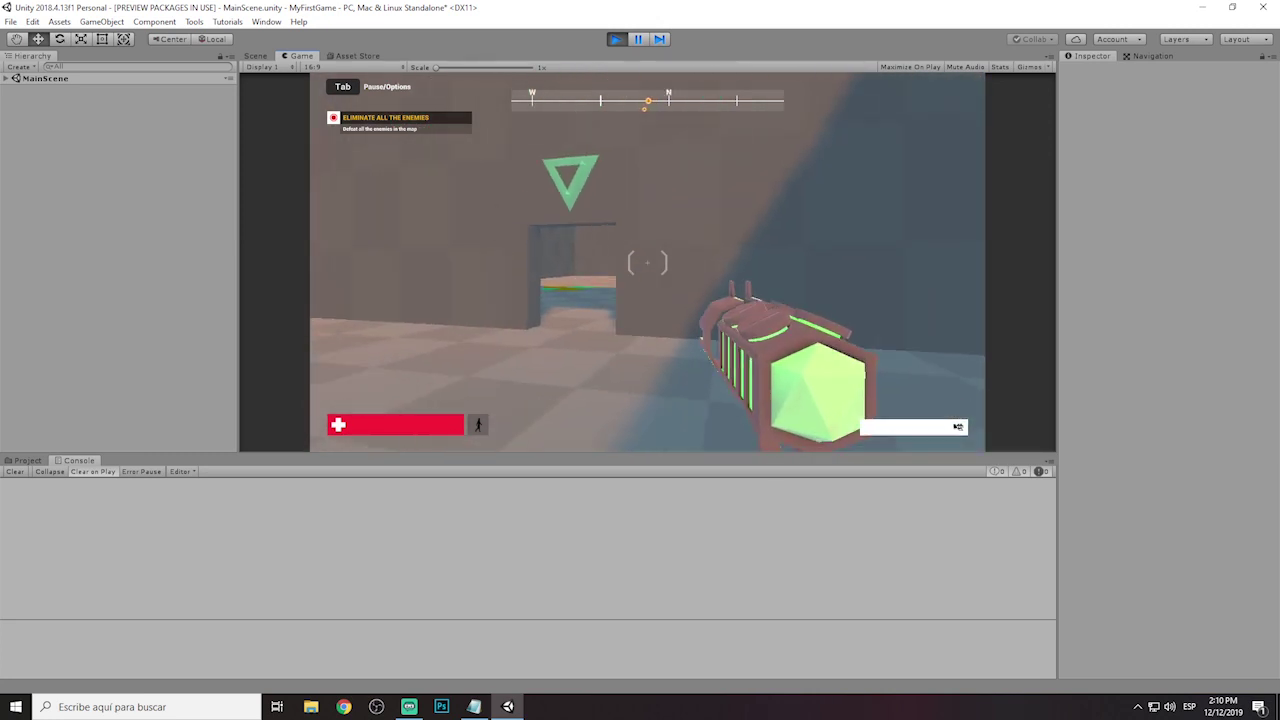
{"action": "key", "text": "s"}
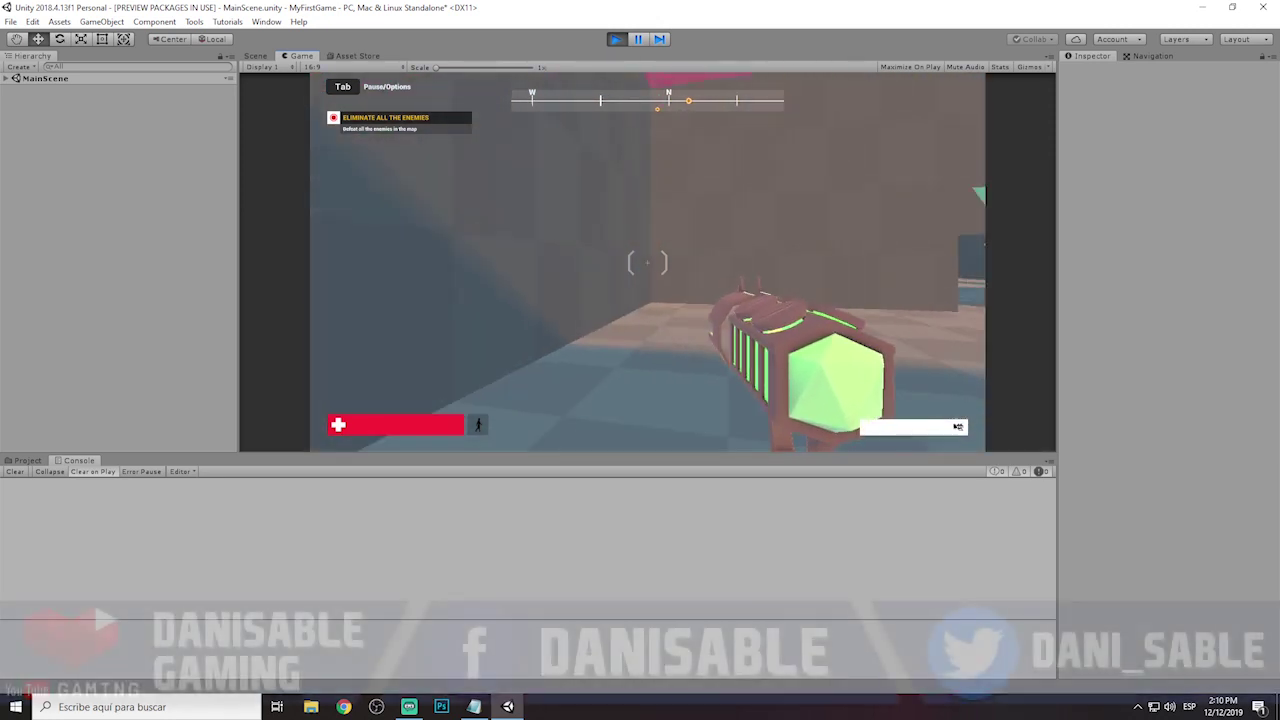
Cross the starting room and walk forward through the doorway under the green marker.
{"action": "key", "text": "w"}
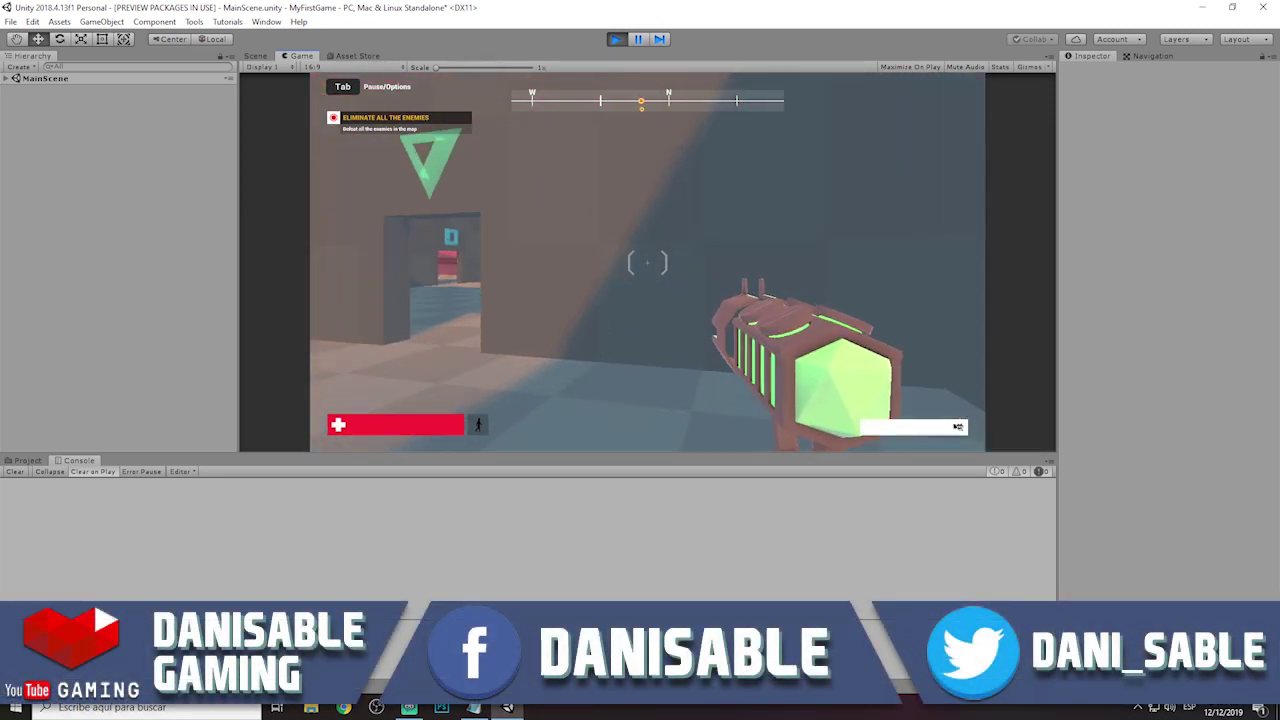
{"action": "key", "text": "s"}
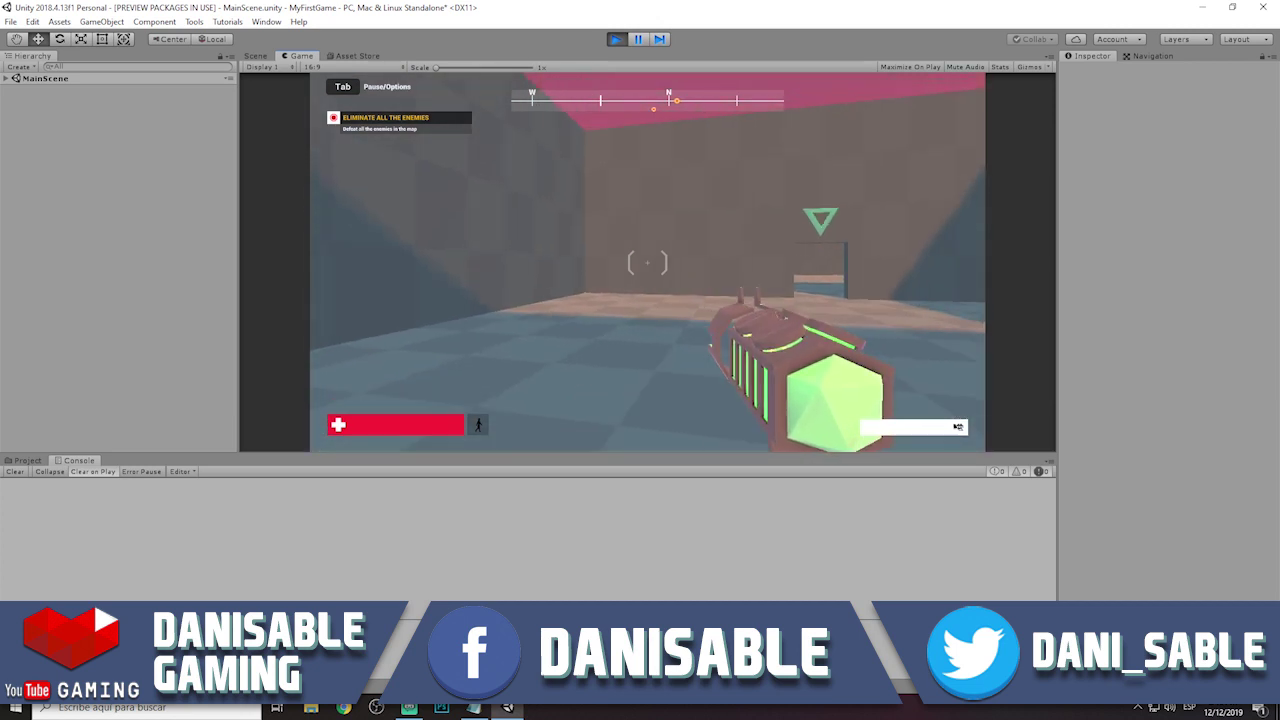
{"action": "key", "text": "w"}
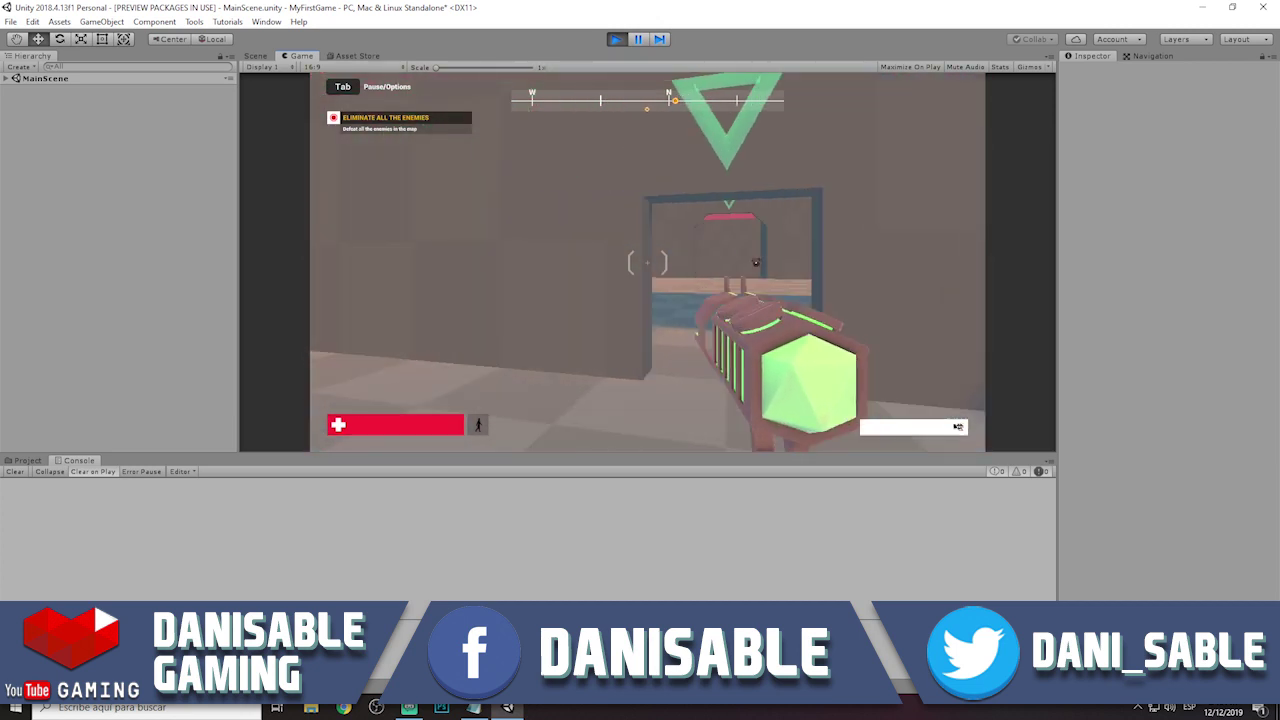
{"action": "key", "text": "w"}
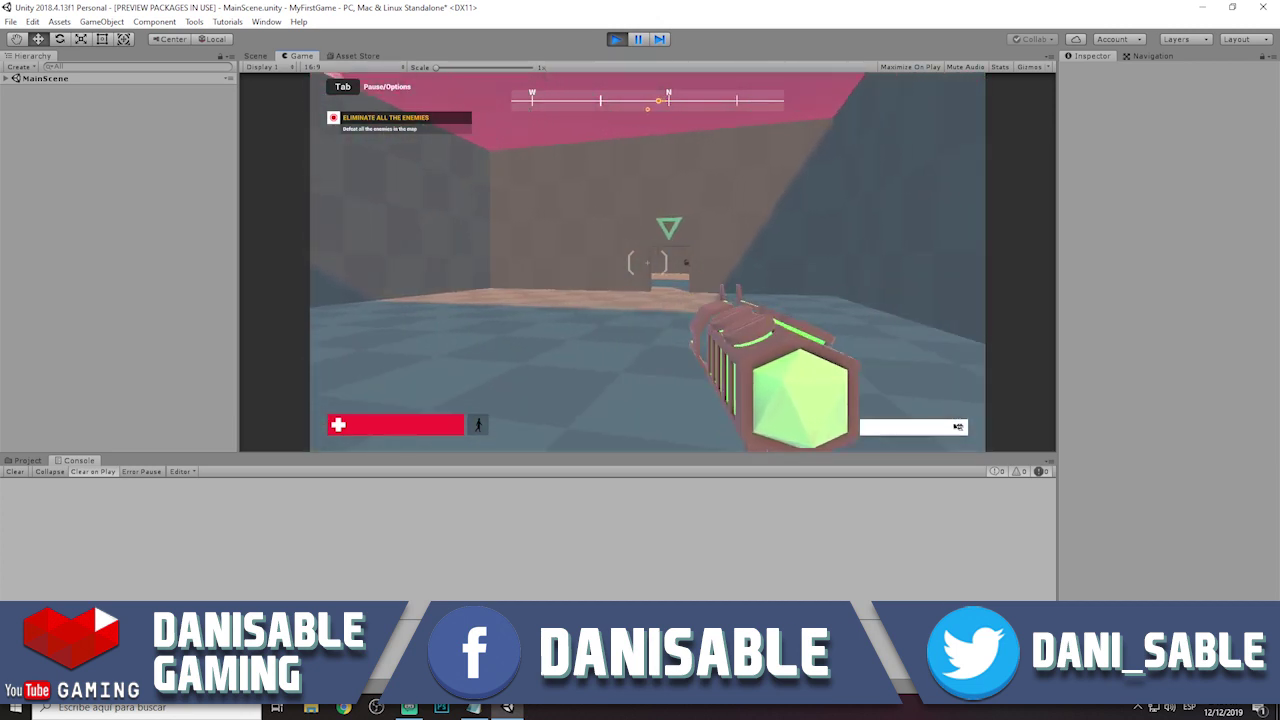
{"action": "key", "text": "w"}
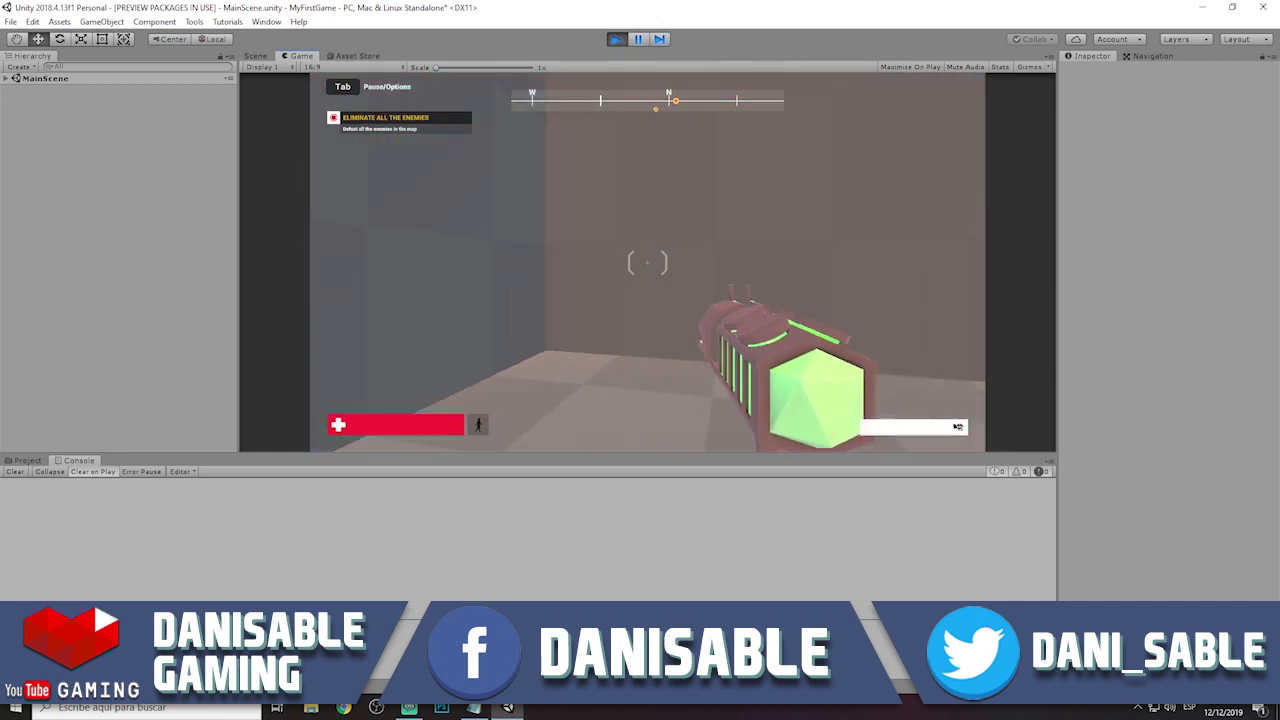
{"action": "key", "text": "w"}
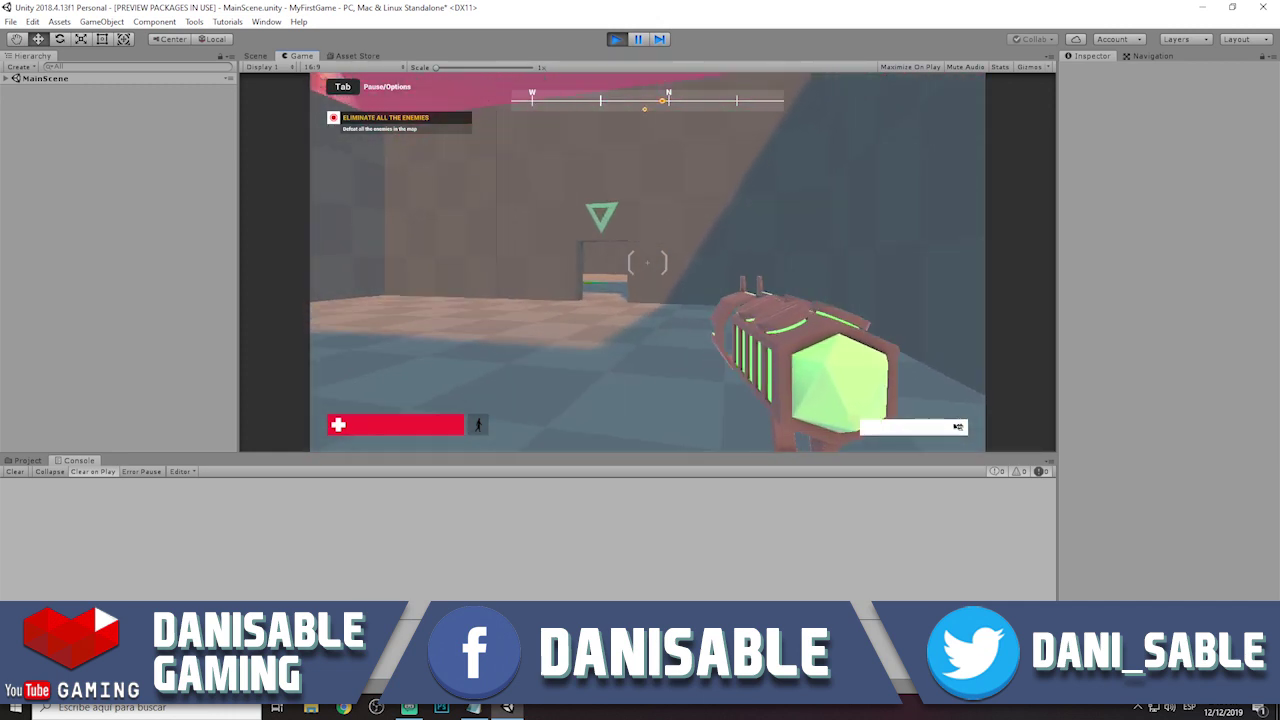
{"action": "key", "text": "w"}
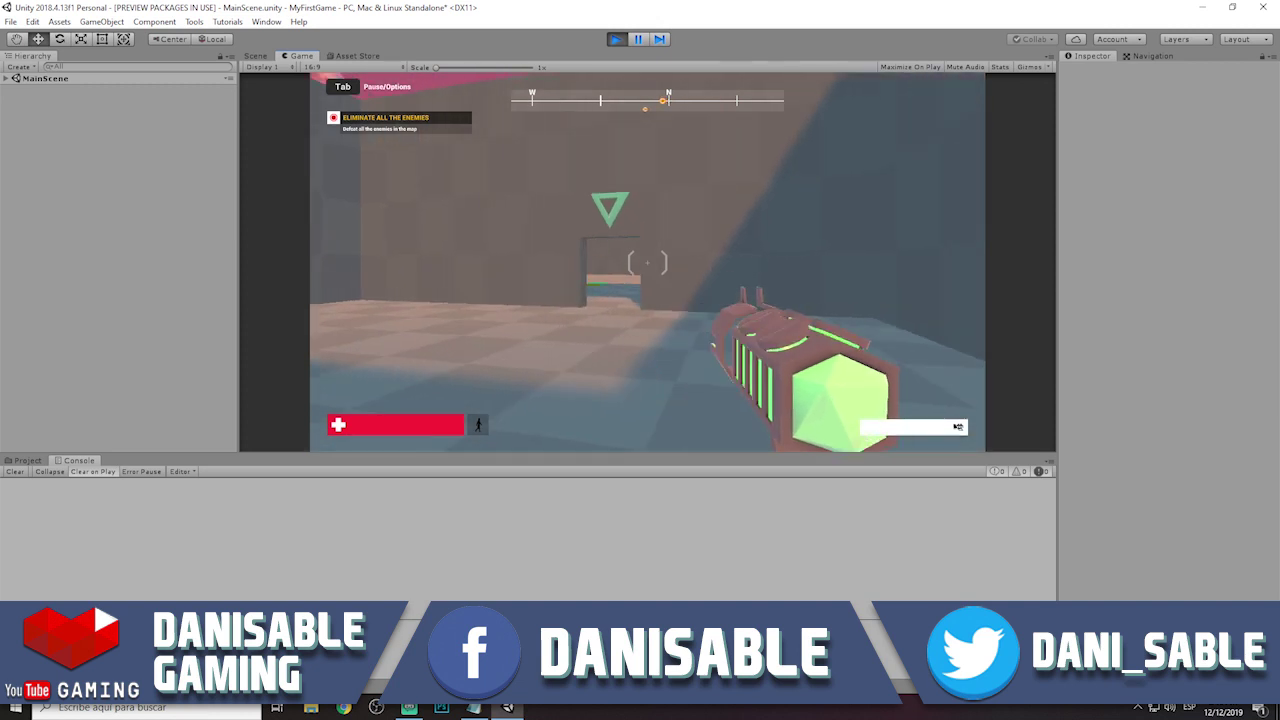
{"action": "key", "text": "w"}
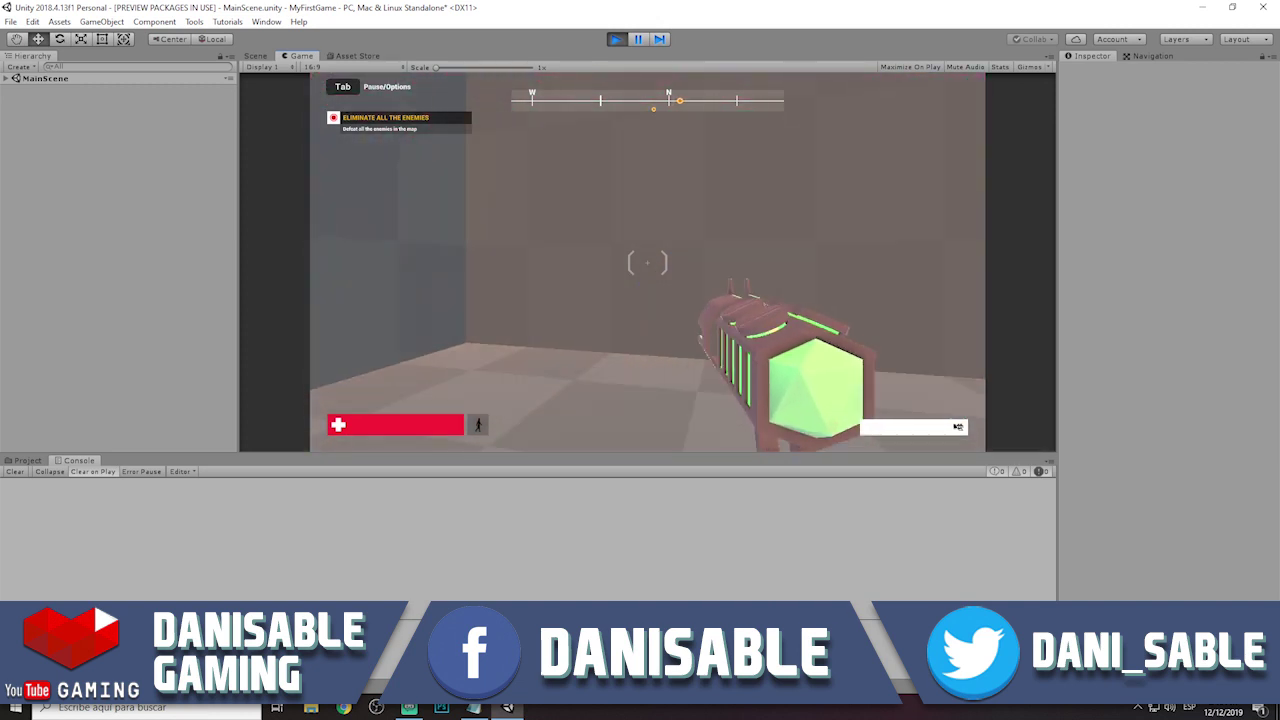